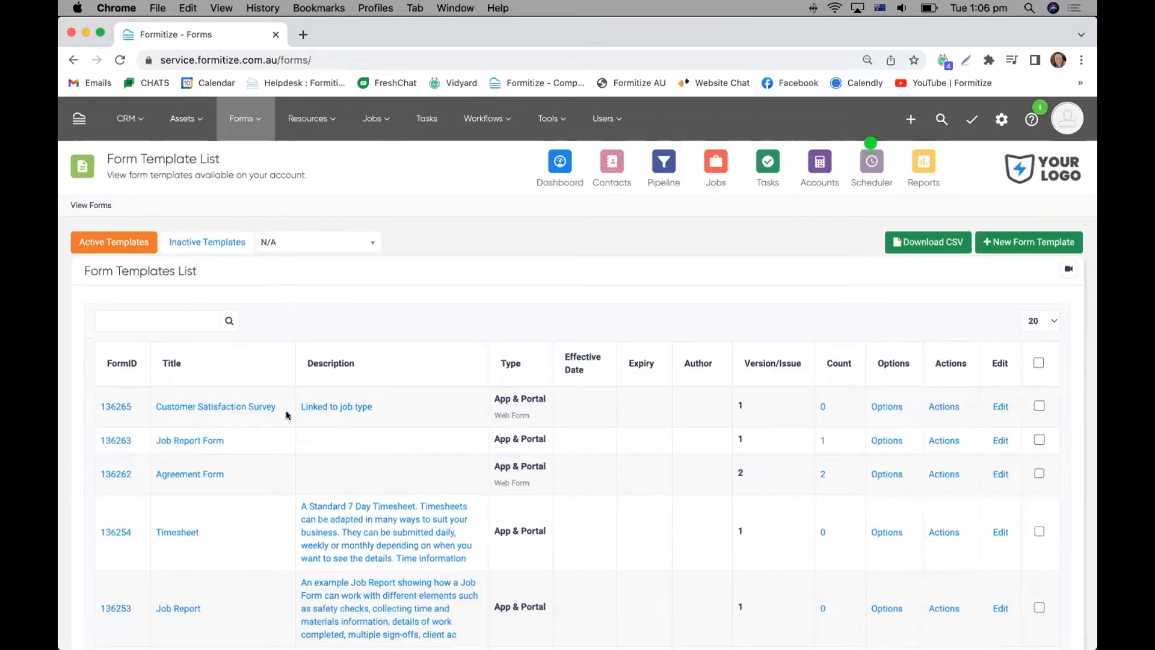
Open the Customer Satisfaction Survey template and review its form details and webform options.
left_click(112, 406)
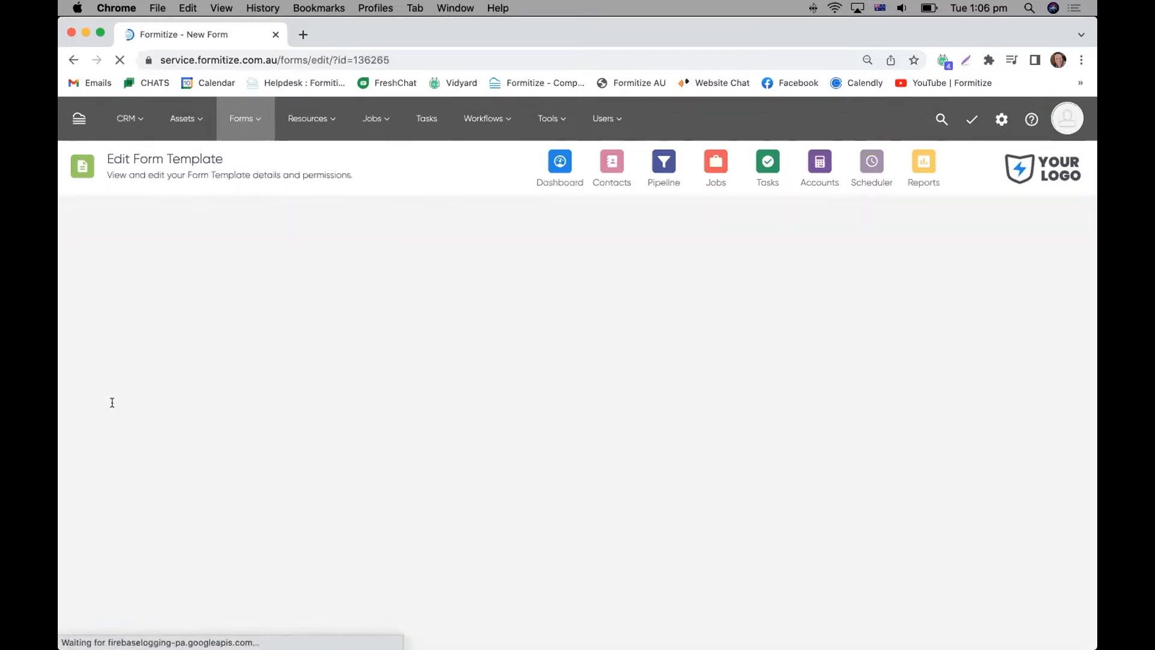
scroll(387, 373, "down", 5)
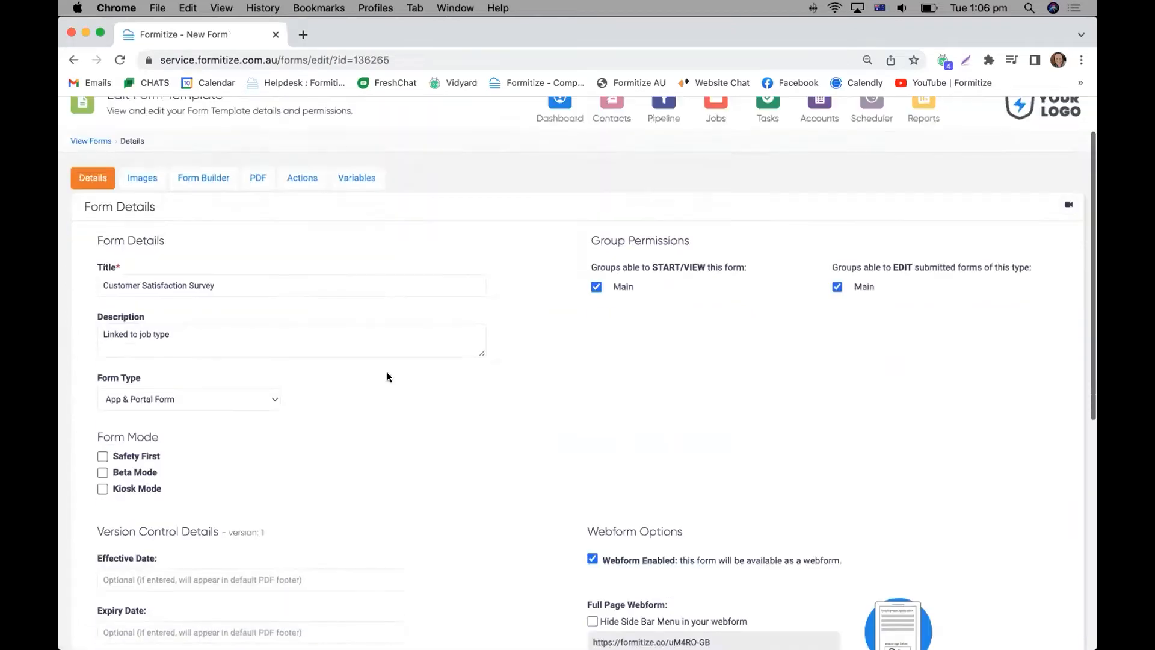
scroll(391, 375, "down", 2)
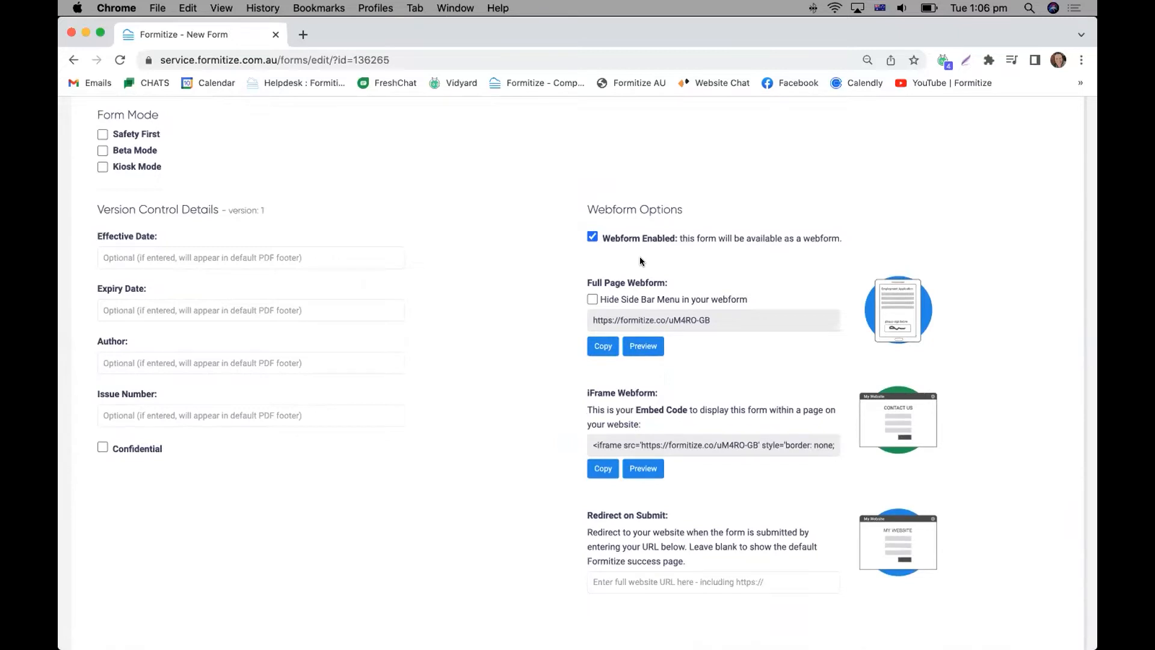
scroll(640, 258, "down", 1)
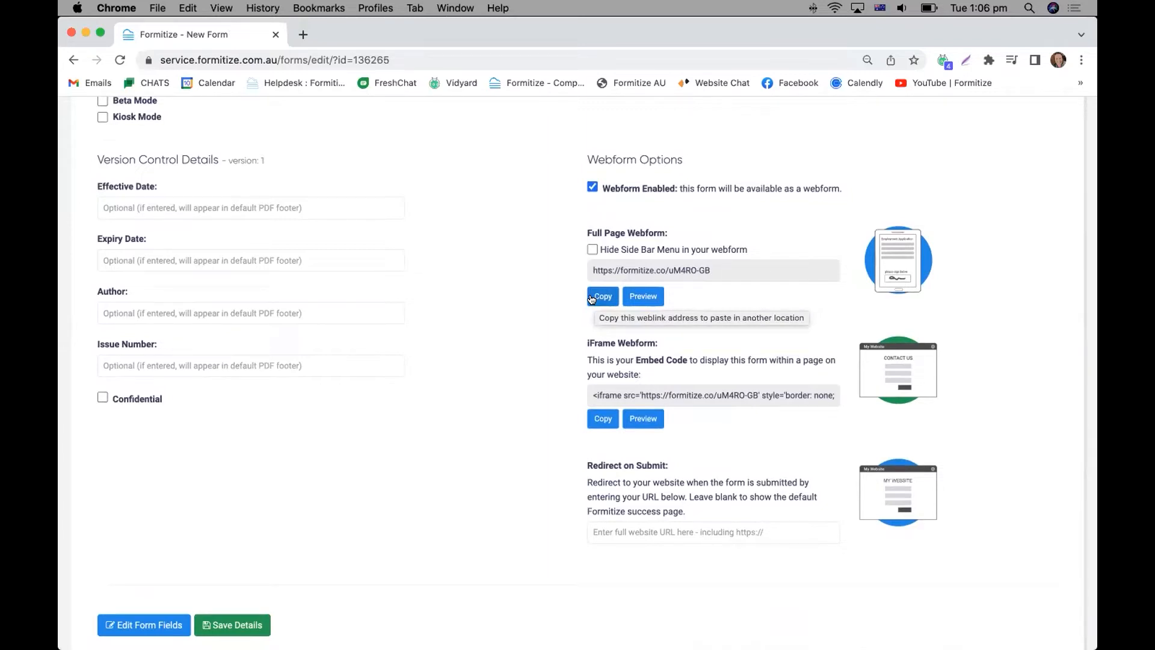
scroll(716, 410, "down", 1)
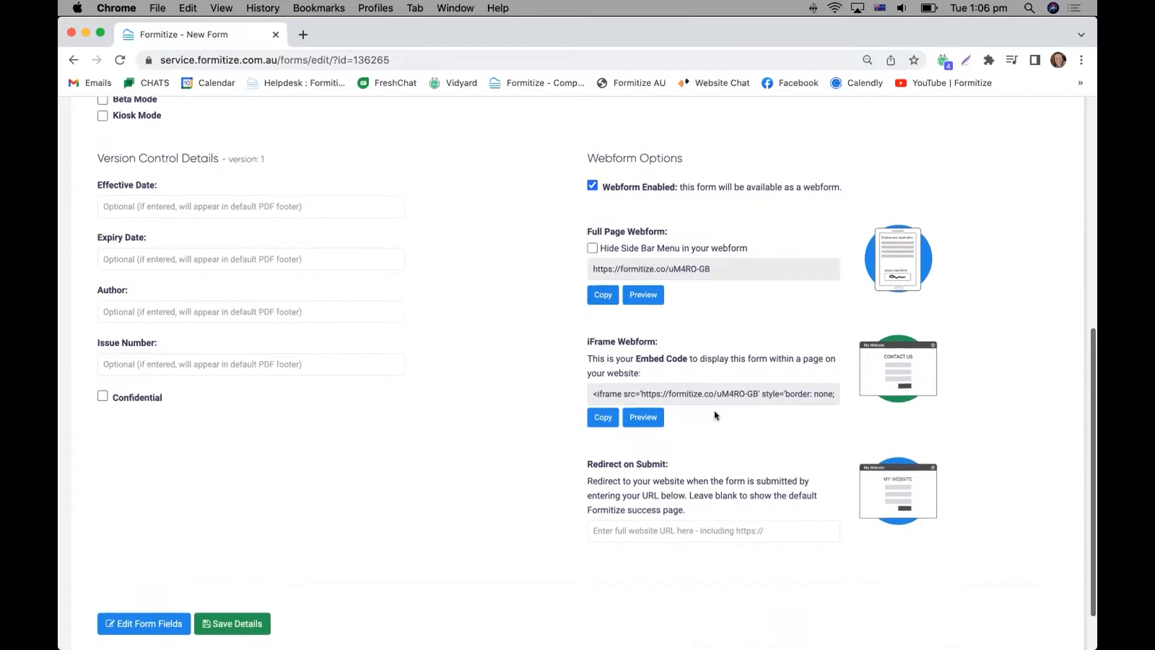
scroll(715, 415, "down", 2)
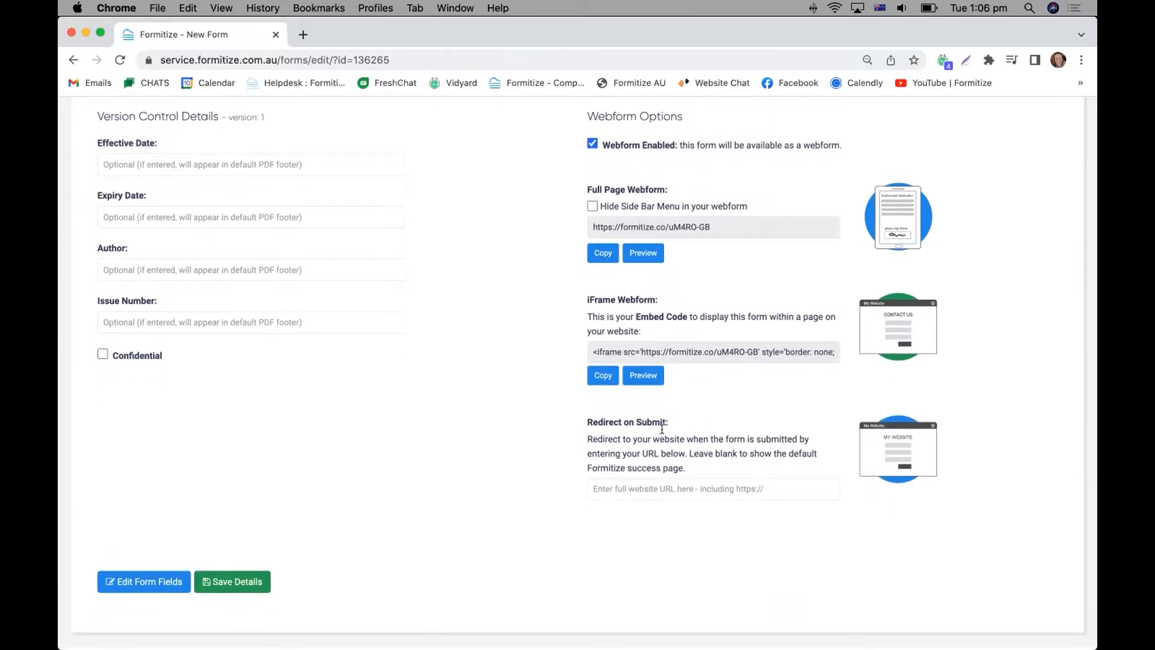
scroll(662, 432, "down", 1)
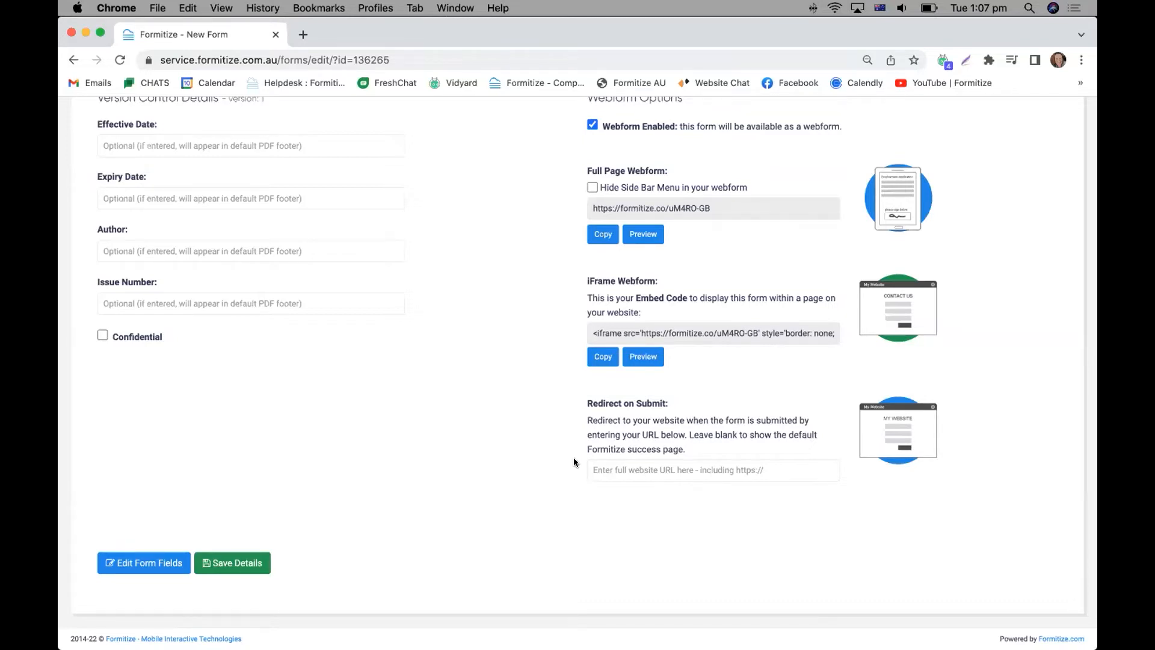
scroll(420, 458, "up", 3)
scroll(418, 458, "up", 6)
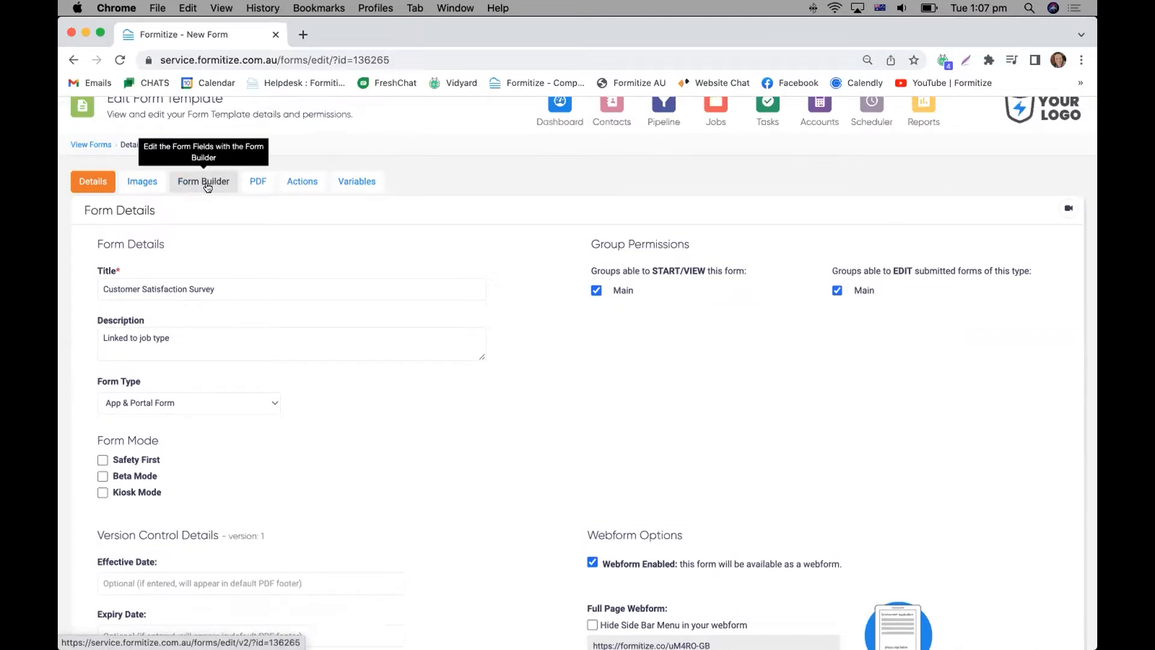
Open the survey in the Form Builder and view the field settings of the opening thank-you label.
left_click(205, 182)
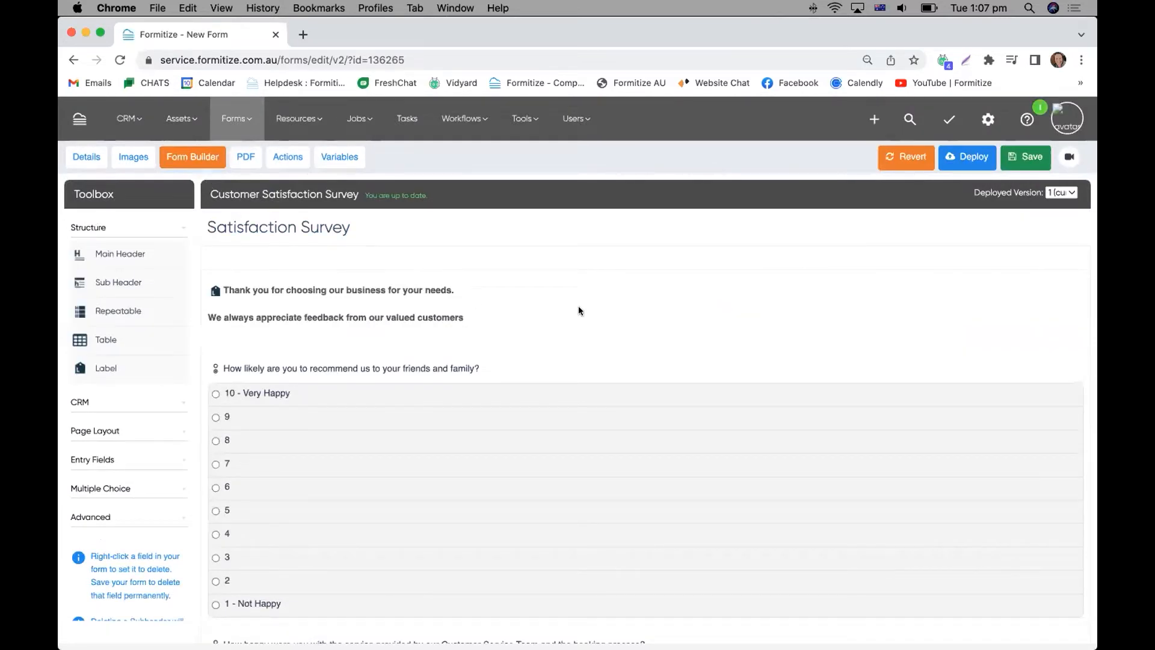
scroll(576, 309, "down", 2)
scroll(576, 310, "up", 1)
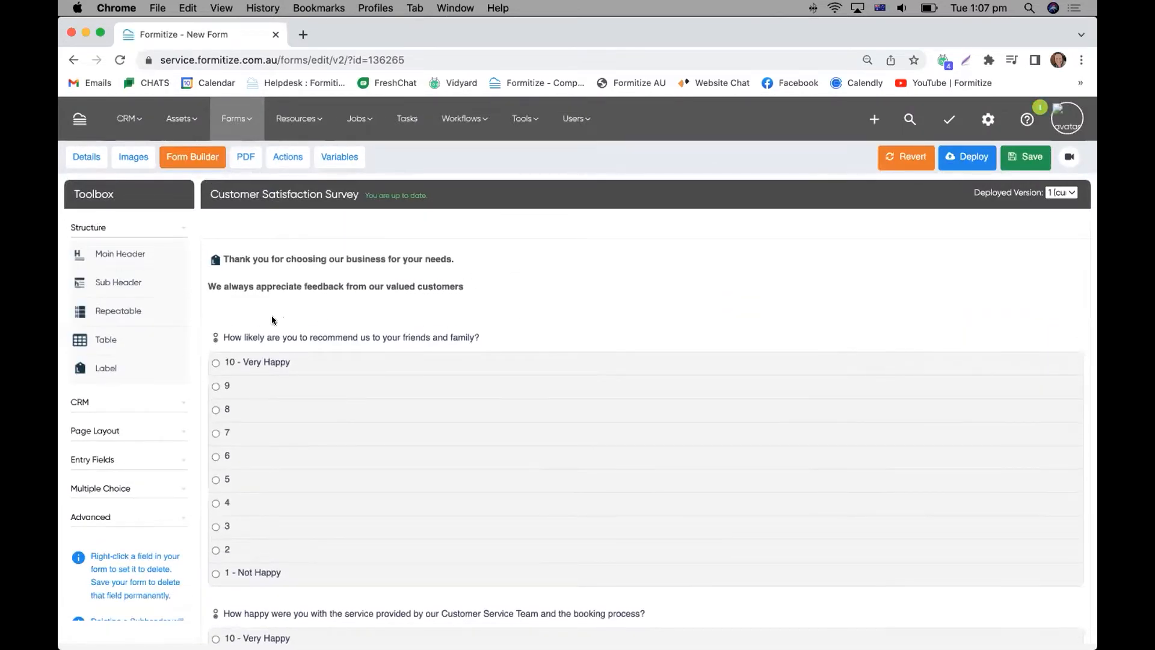
left_click(239, 259)
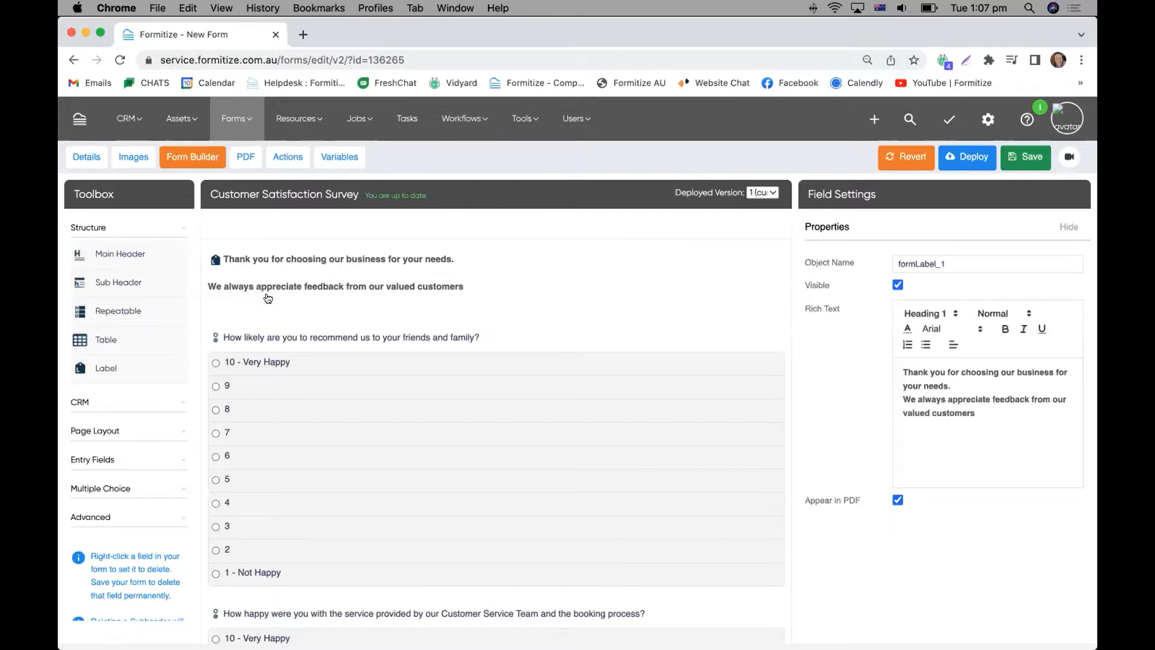
View the field settings of the "Please let us know where we got it right" question, including the Locked (Webform Only) explanation.
scroll(268, 297, "down", 10)
scroll(269, 297, "down", 11)
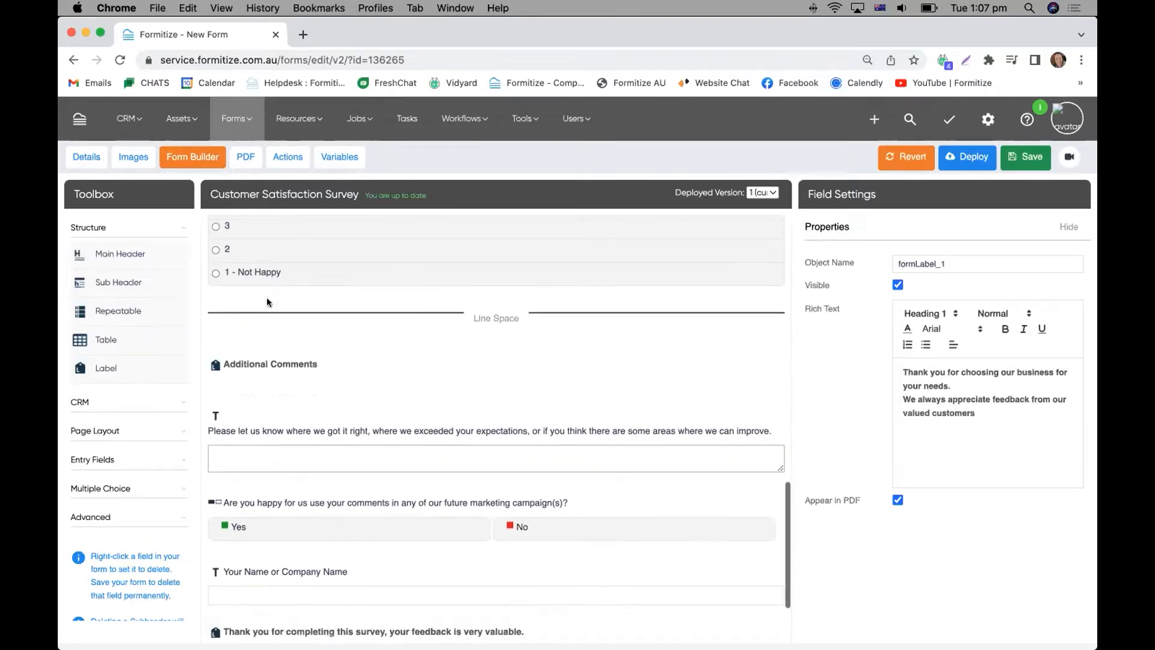
scroll(258, 349, "down", 2)
left_click(262, 350)
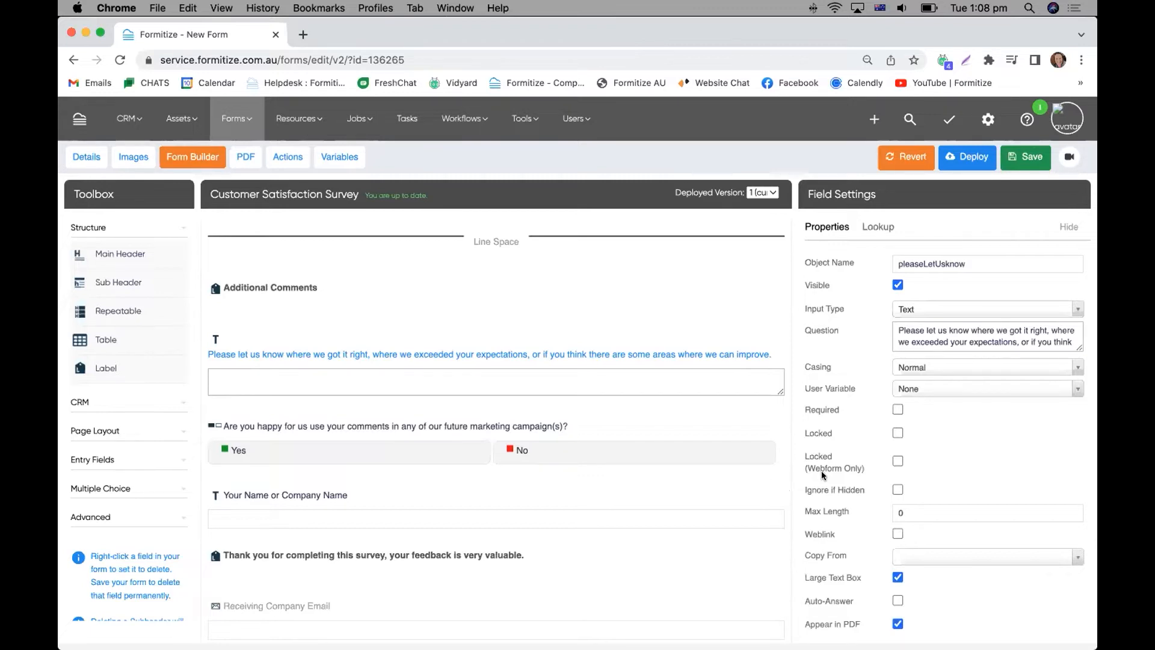
mouse_move(841, 474)
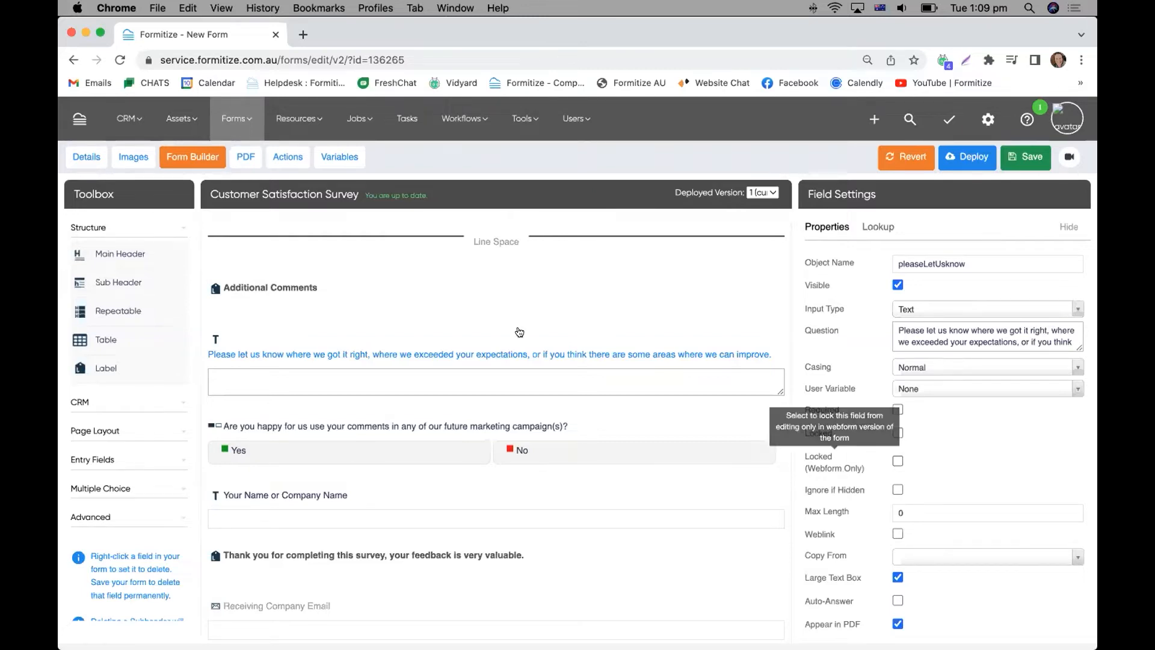
View the field settings of the Receiving Company Email field at the end of the survey.
scroll(422, 322, "down", 2)
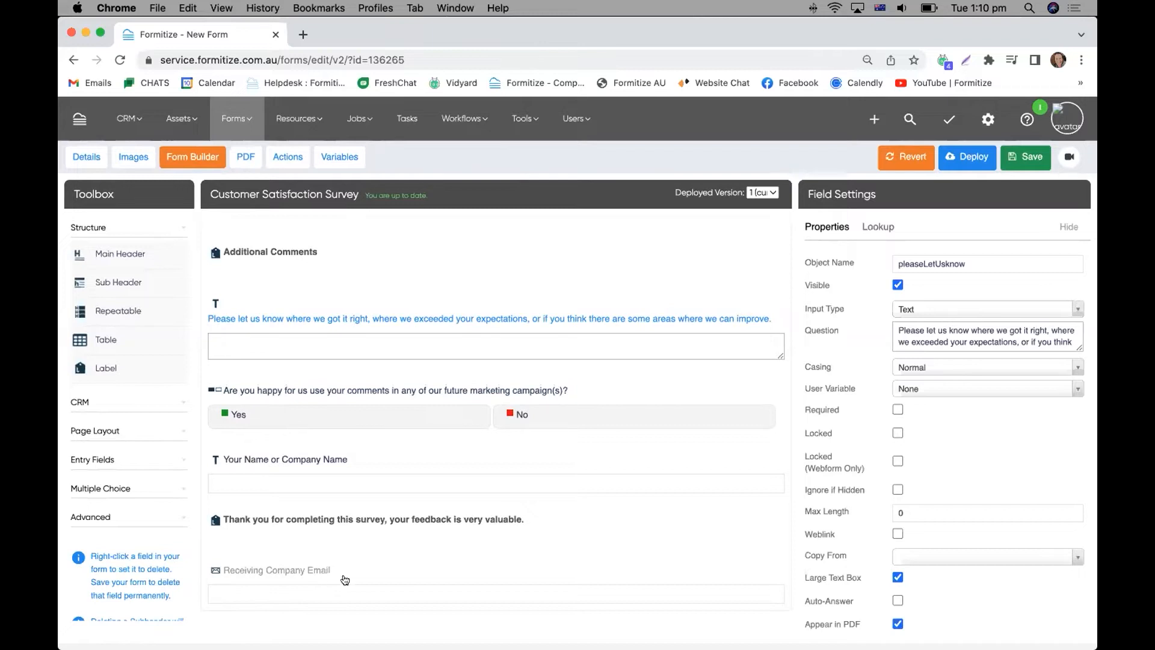
left_click_drag(294, 570, 277, 584)
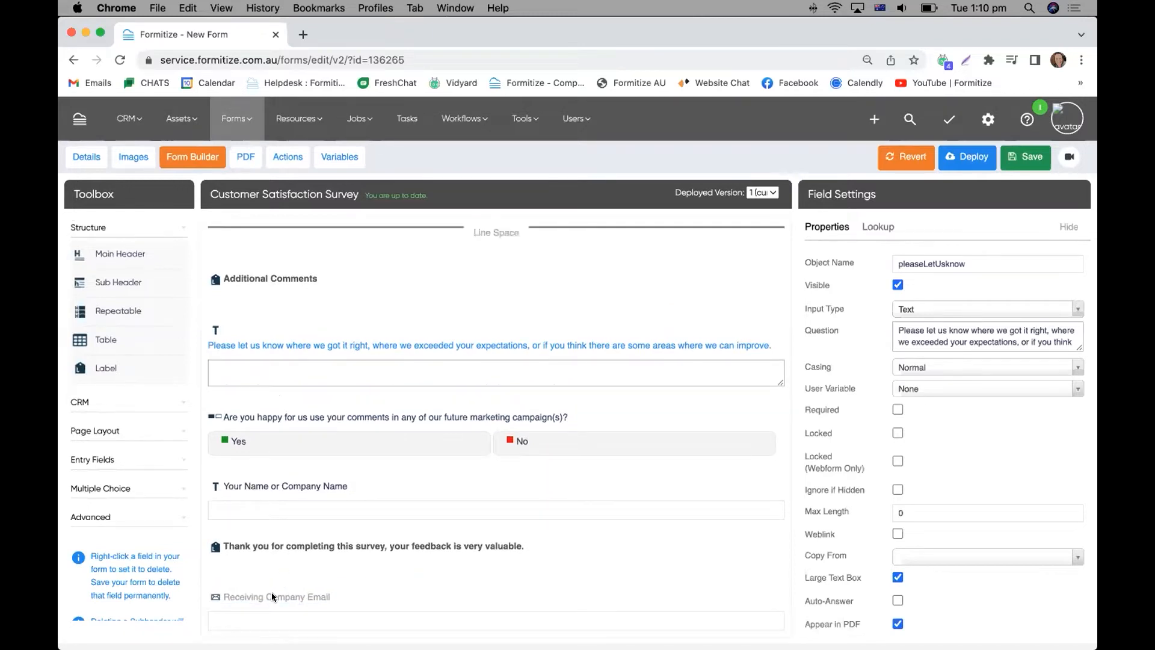
left_click(271, 592)
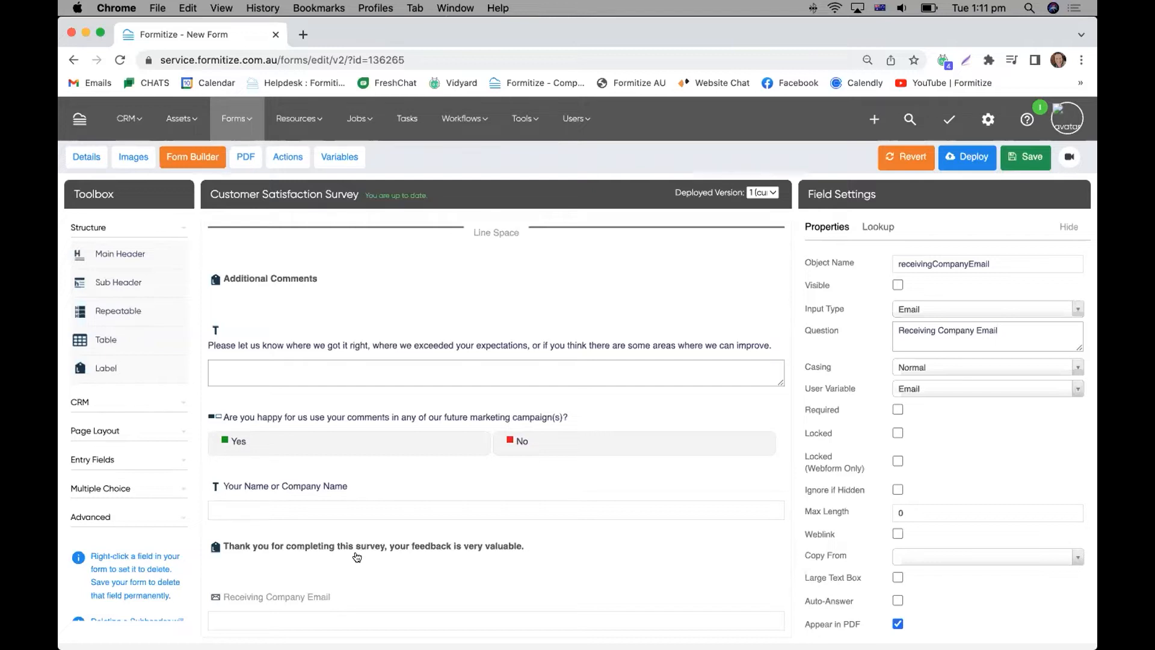
Leave the template editor without saving and start a new form from the Customer Satisfaction Survey template.
left_click(231, 121)
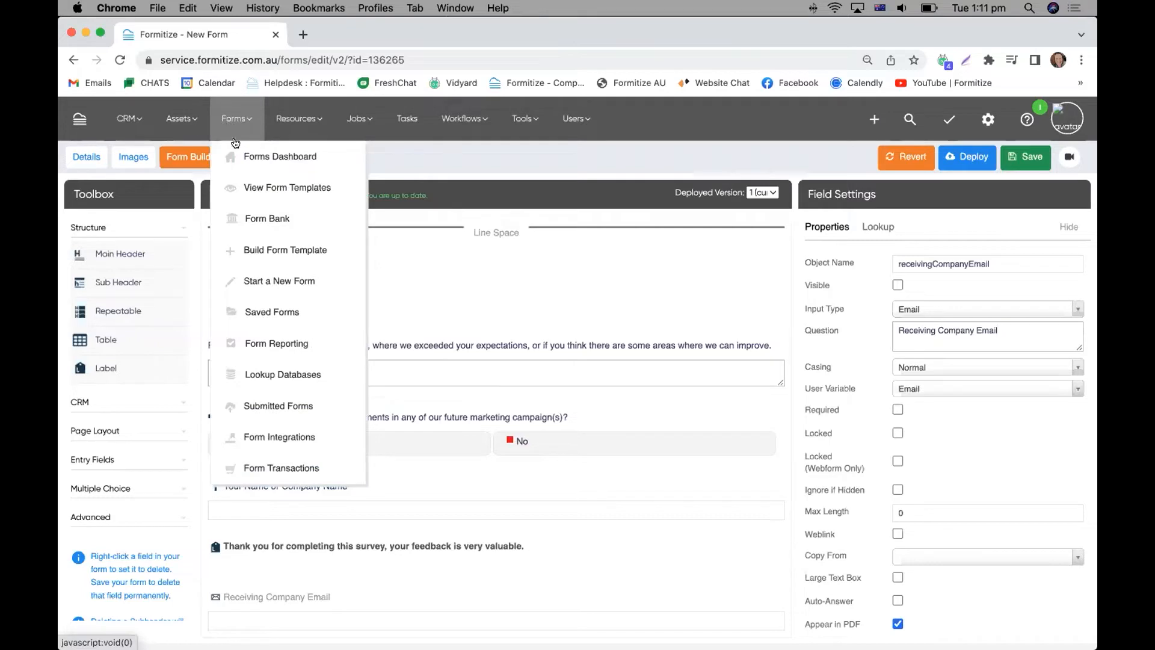
left_click(259, 278)
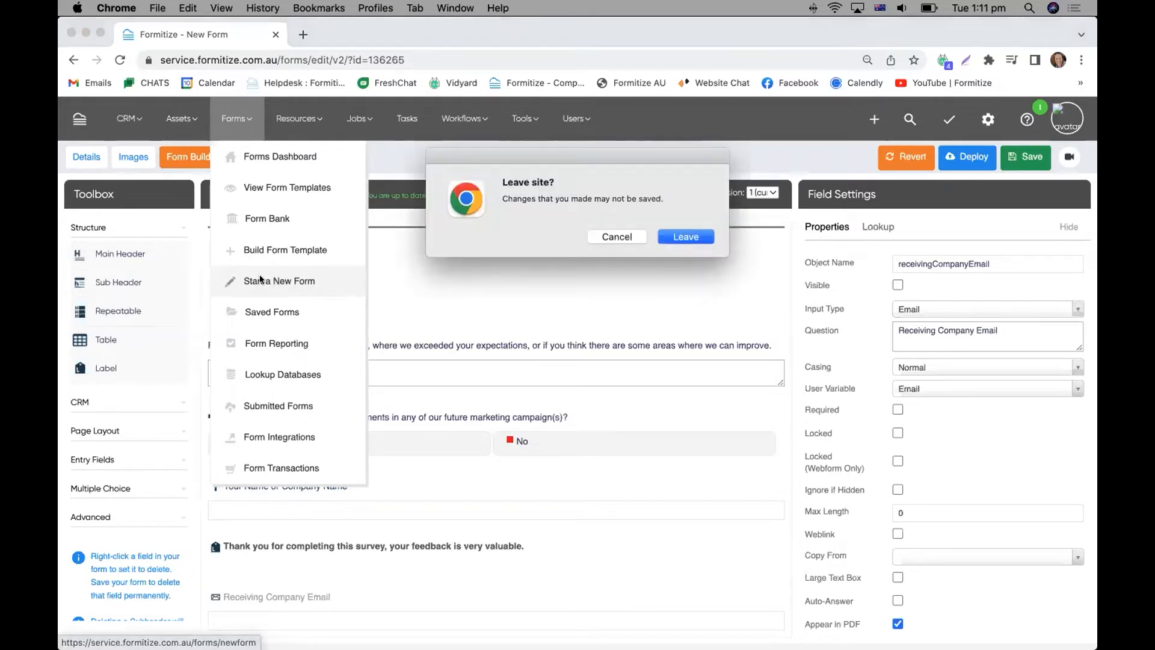
left_click(686, 237)
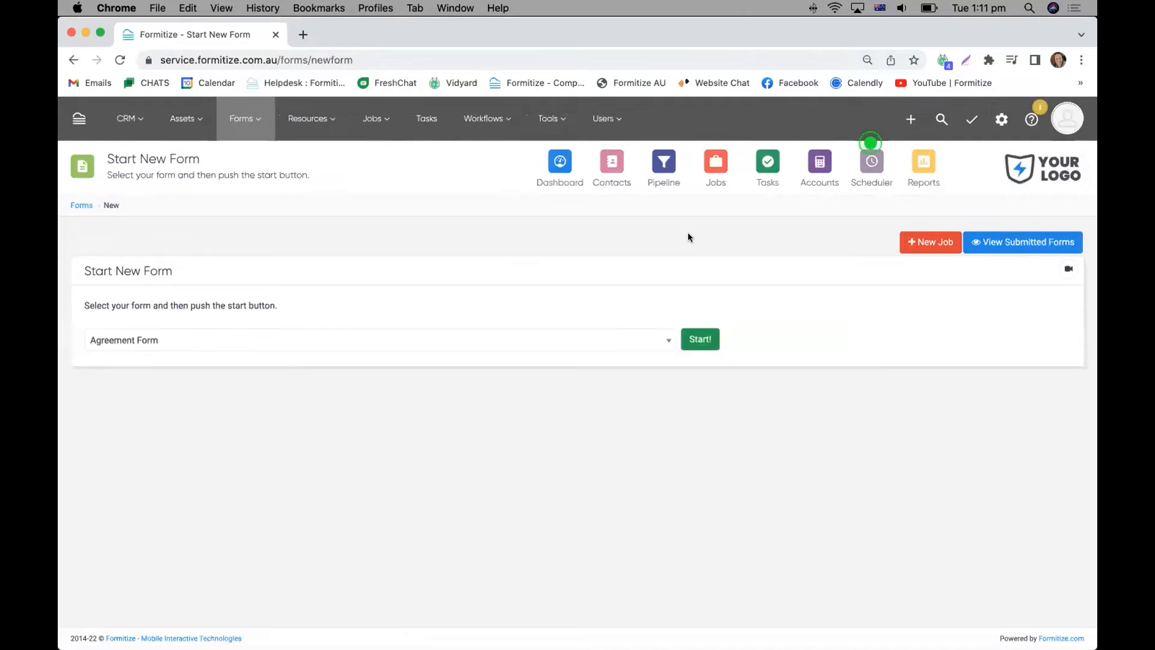
left_click(177, 341)
left_click(200, 408)
left_click(696, 340)
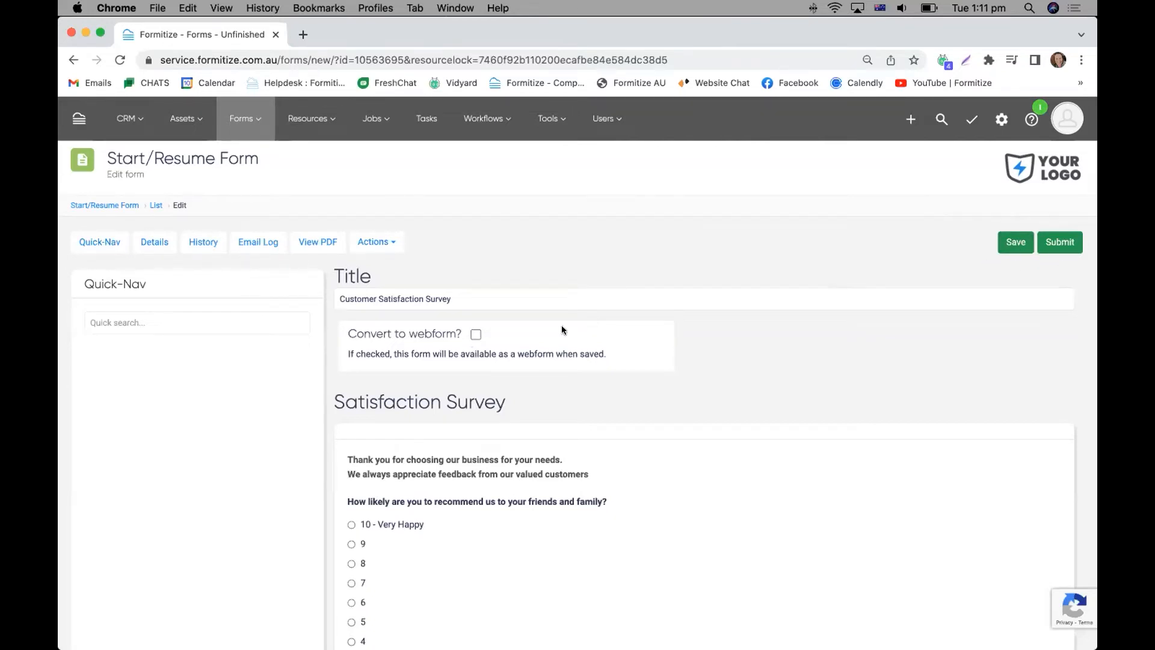
Convert the started Customer Satisfaction Survey to a webform and save it.
left_click(474, 335)
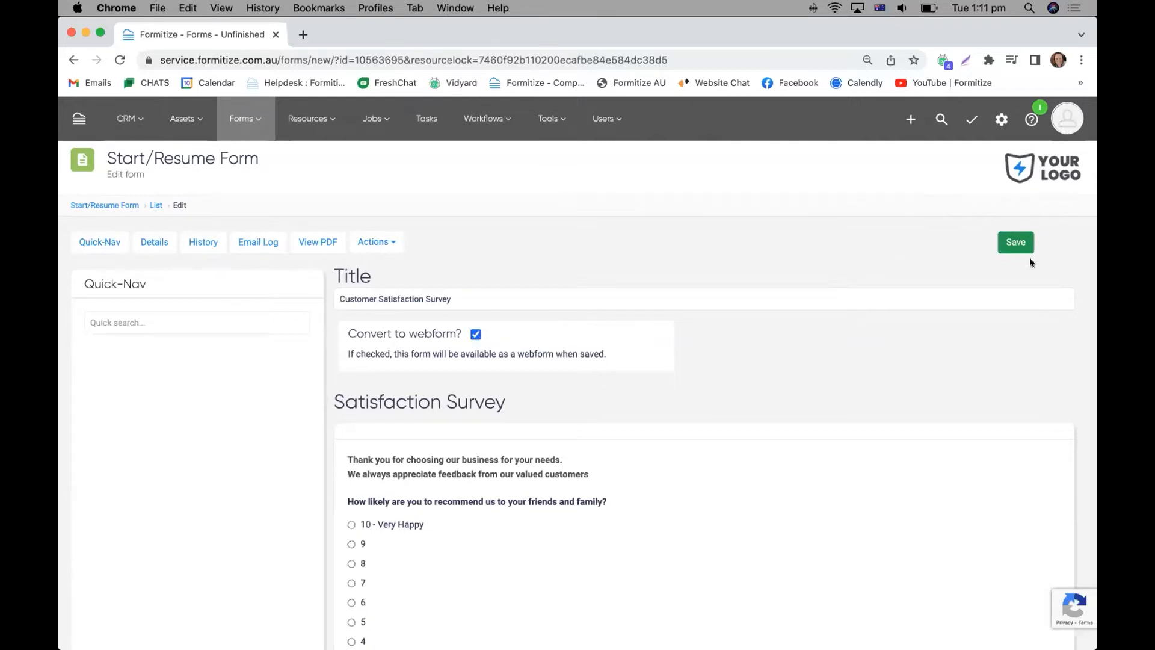
scroll(790, 353, "down", 3)
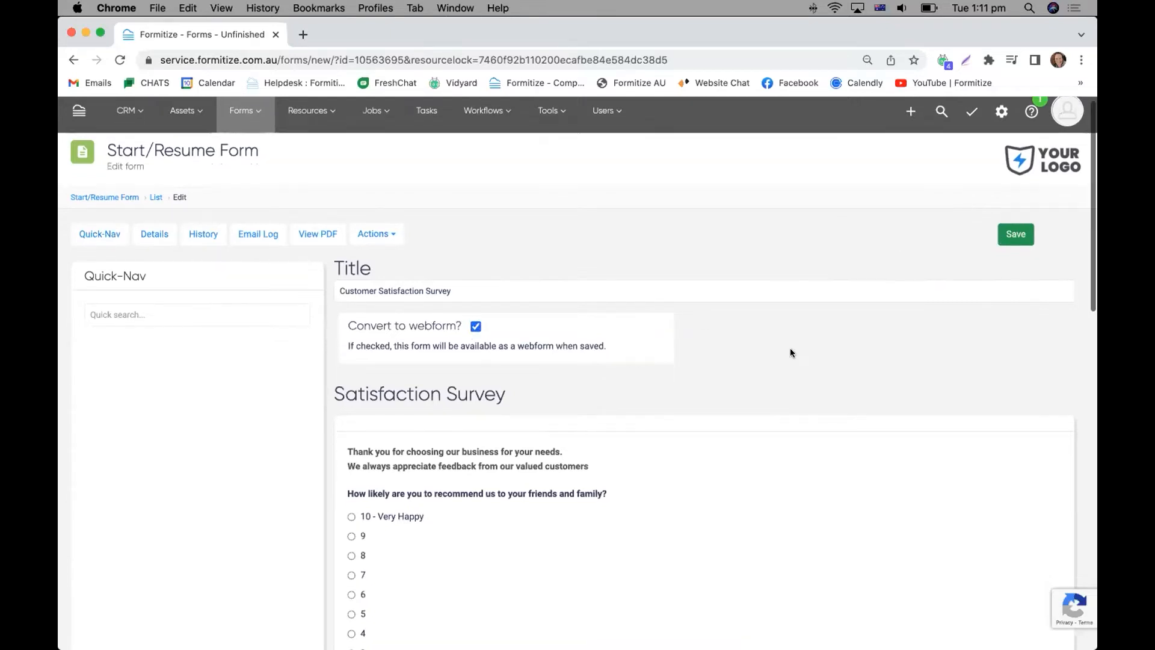
scroll(552, 355, "down", 3)
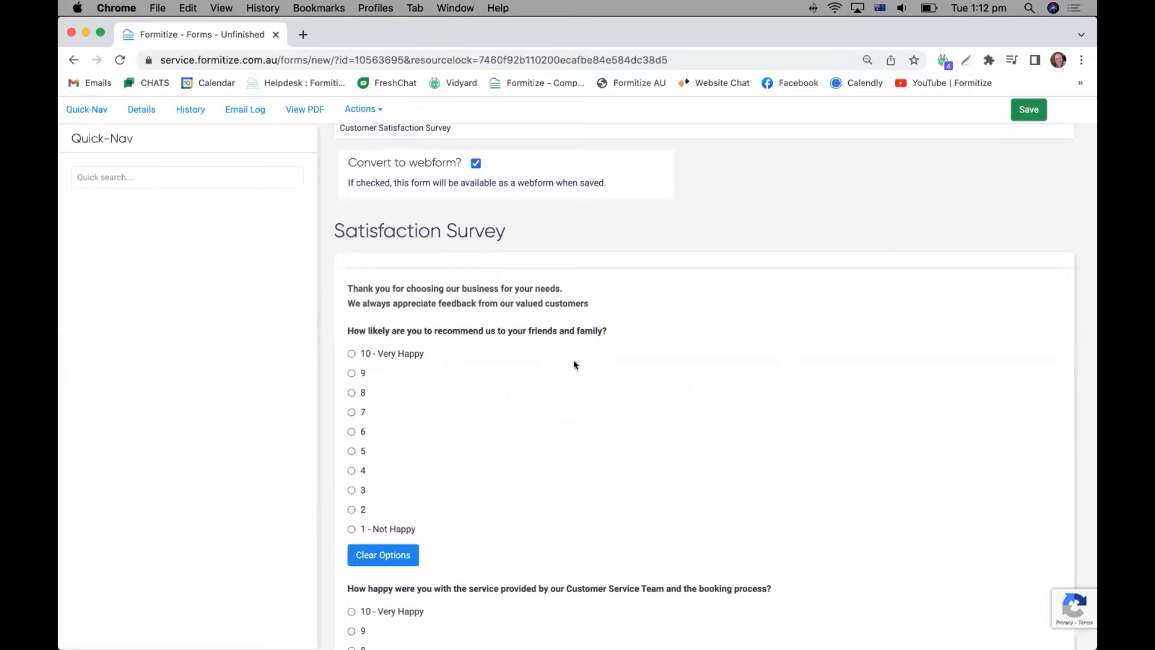
scroll(573, 363, "up", 2)
scroll(573, 364, "up", 2)
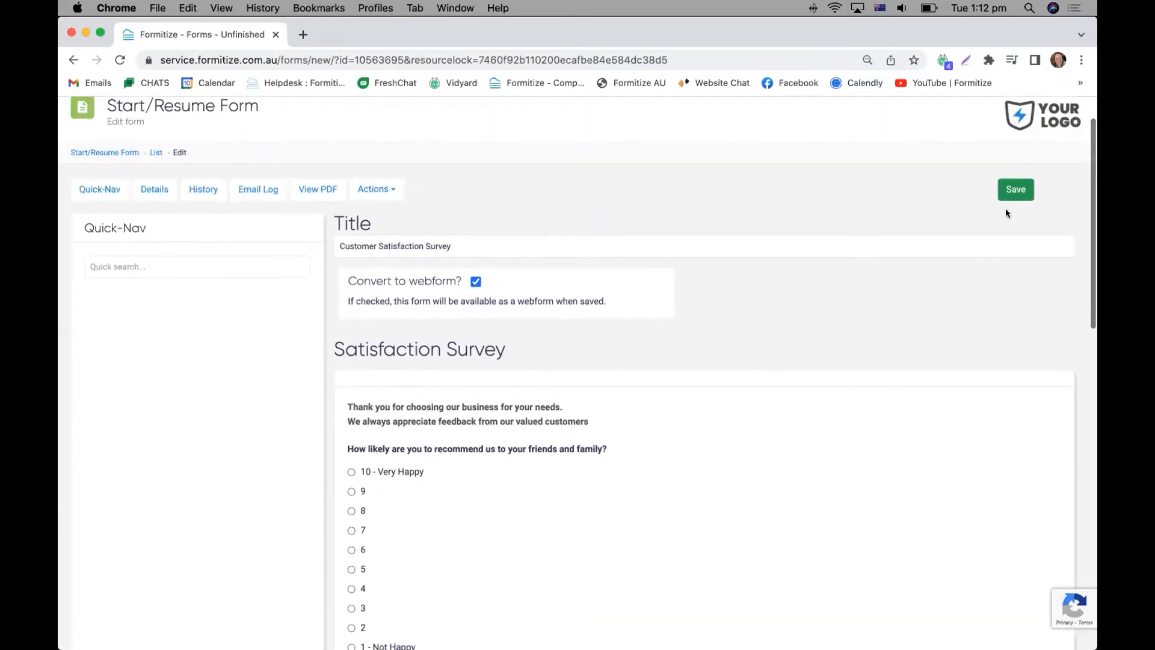
left_click(1011, 192)
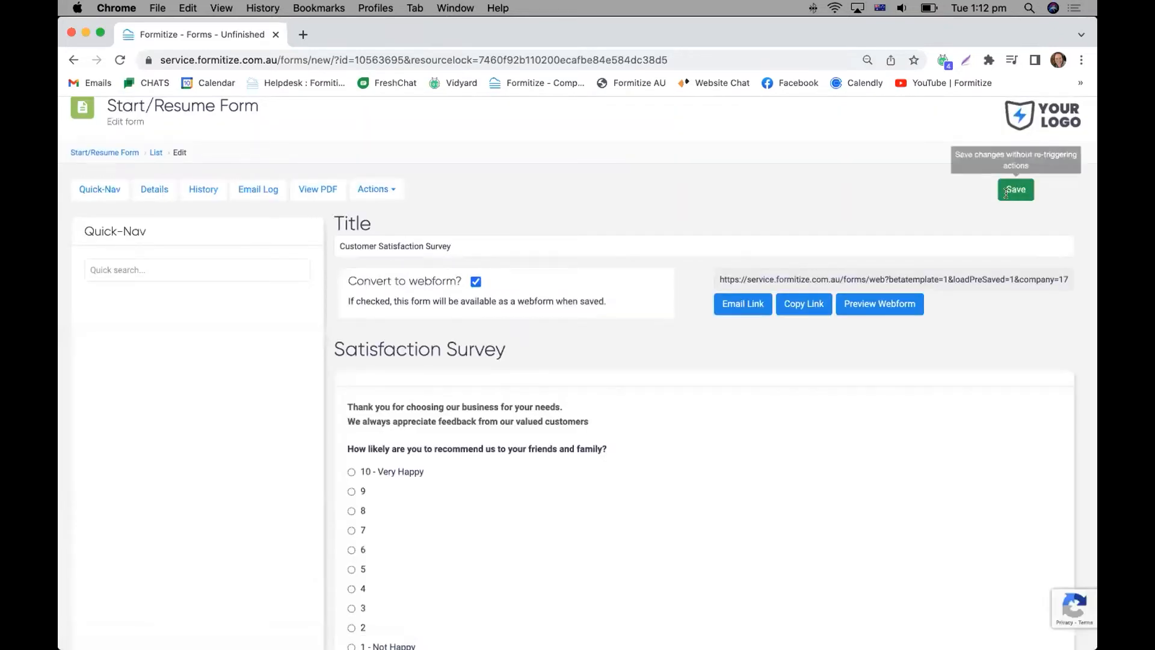
Create an email containing the webform link and choose the second listed contact as its recipient.
left_click(726, 304)
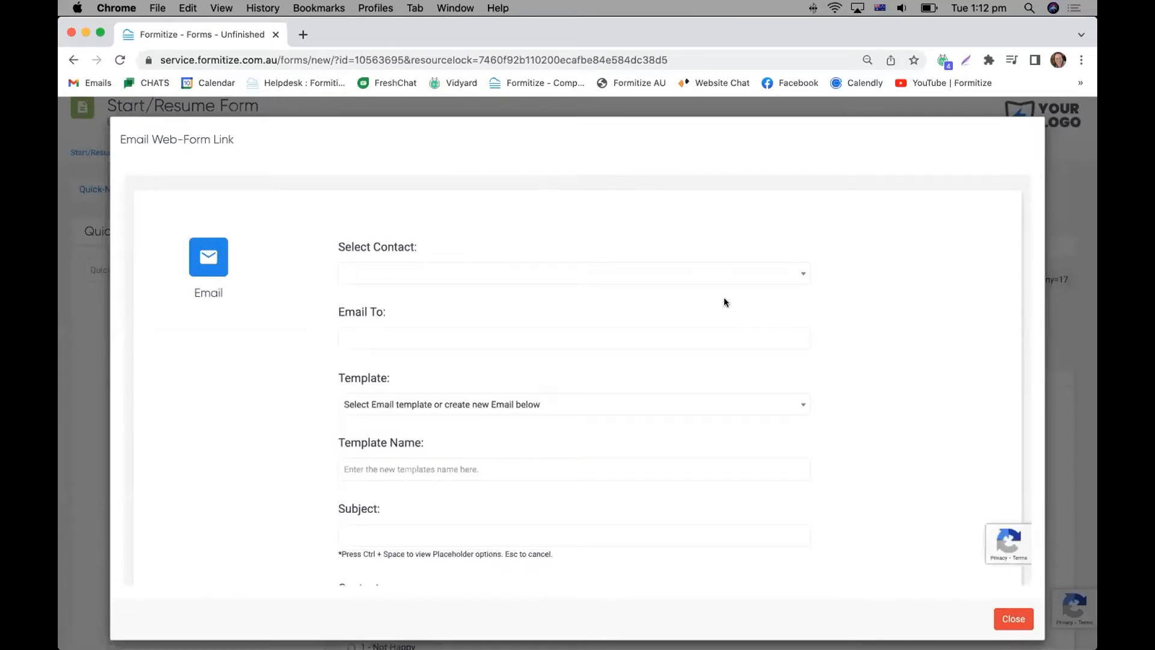
left_click(643, 272)
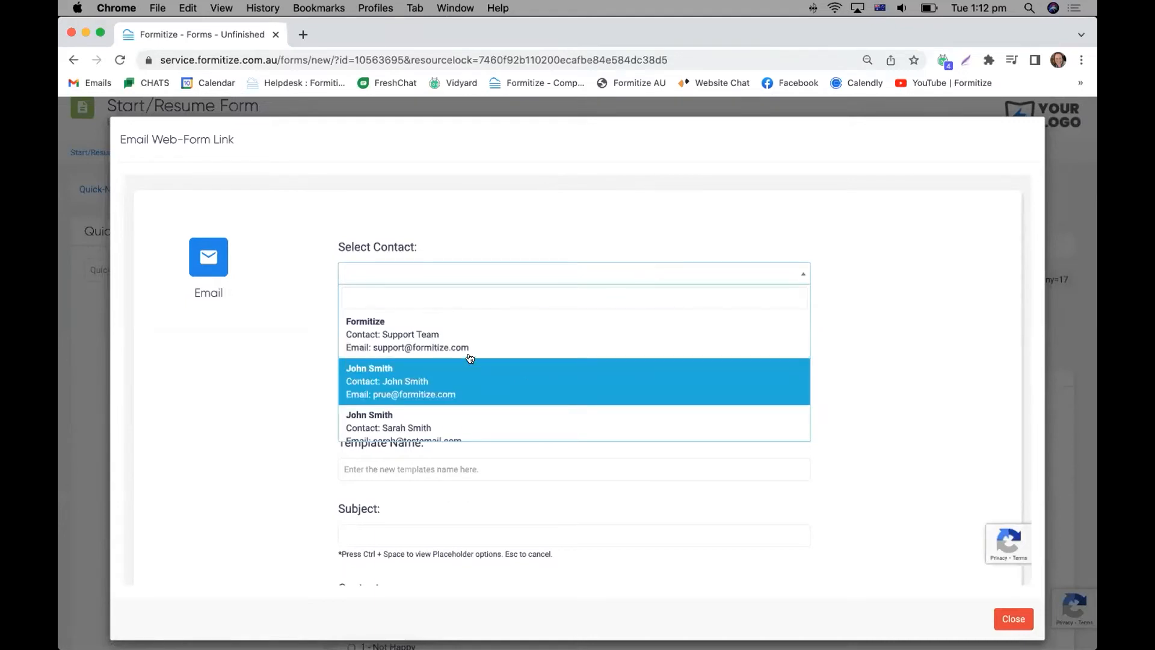
left_click(469, 380)
Apply the Webform Email template to the message and review its subject, content, footer and sending options.
scroll(497, 367, "down", 5)
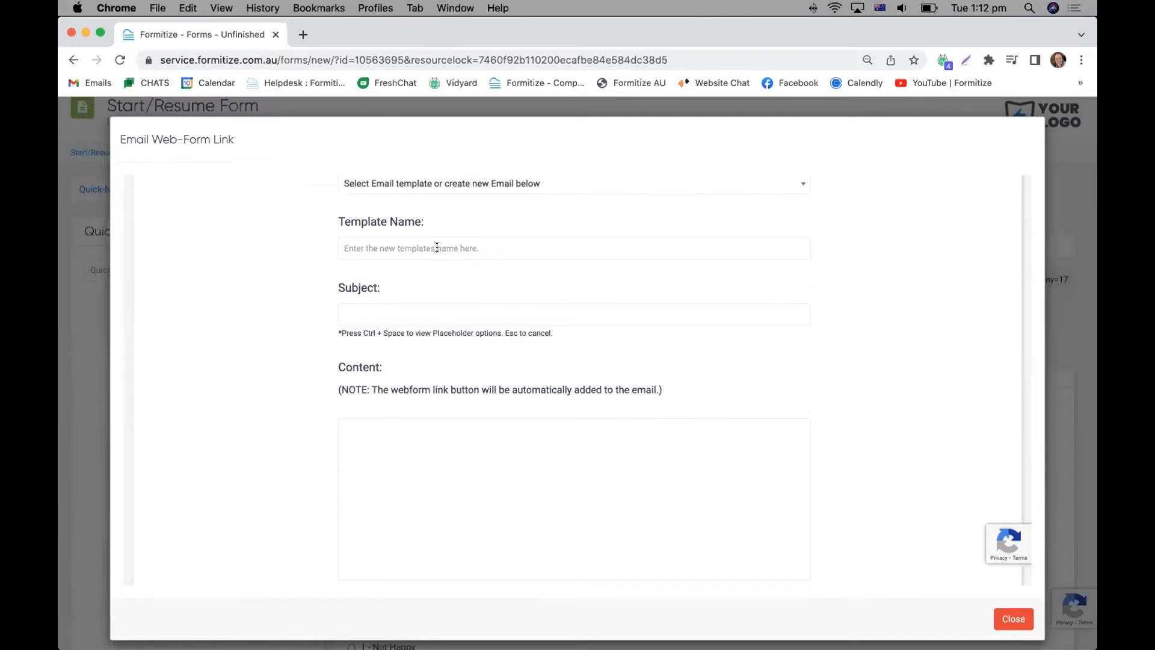
scroll(434, 248, "up", 2)
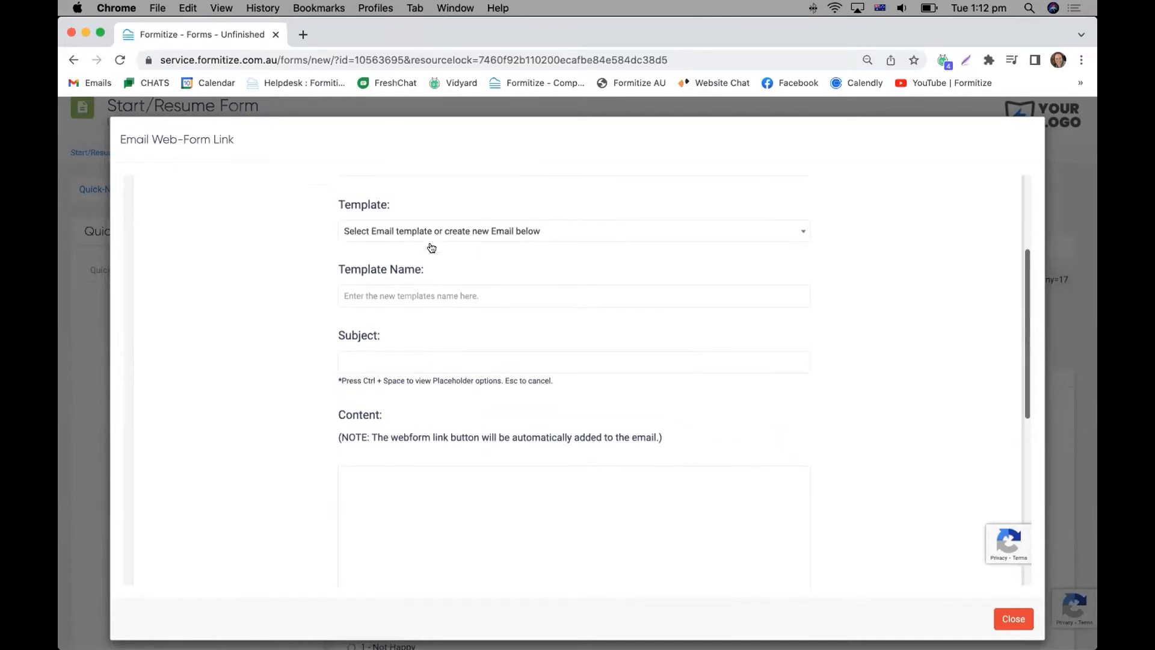
left_click(432, 234)
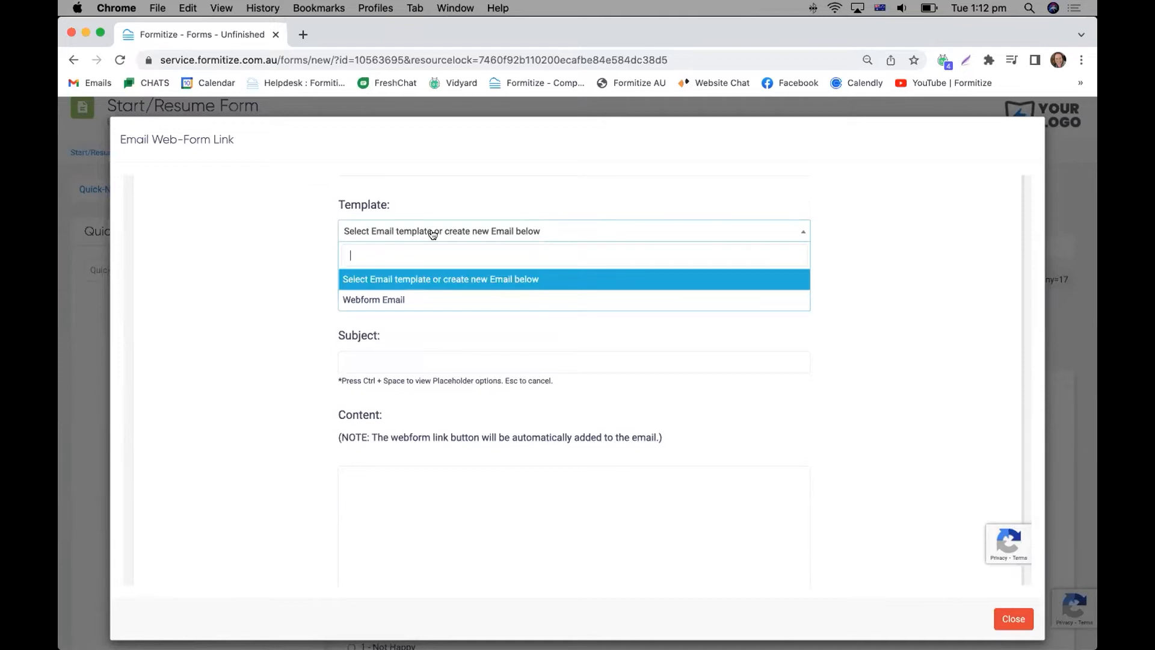
left_click(425, 295)
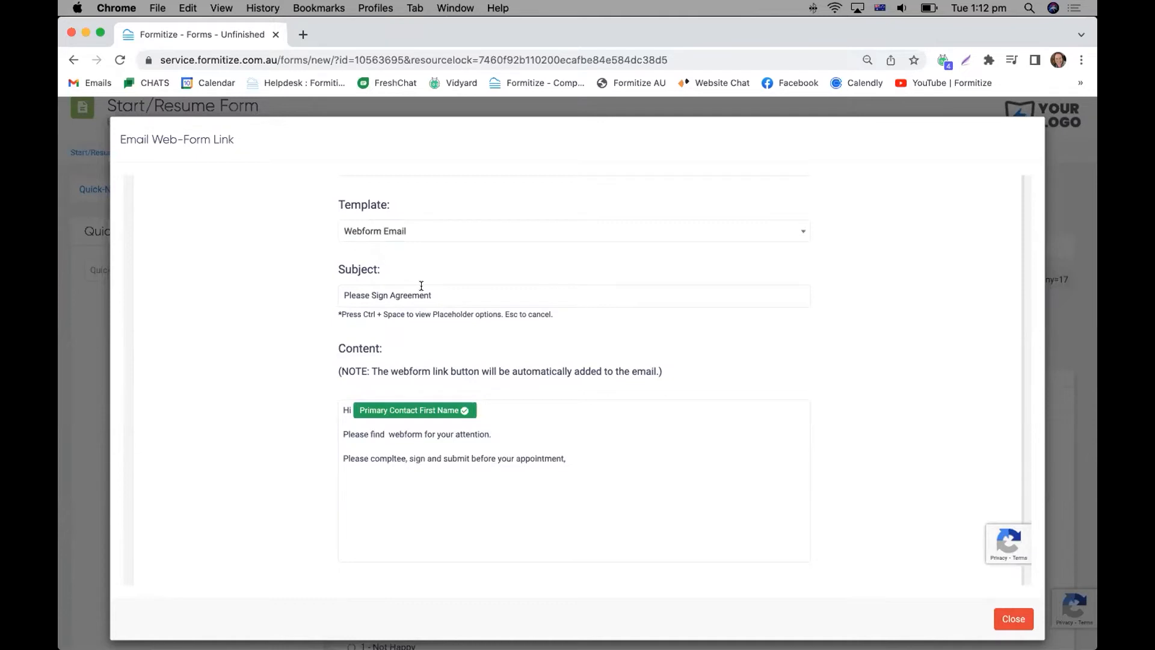
scroll(515, 396, "down", 3)
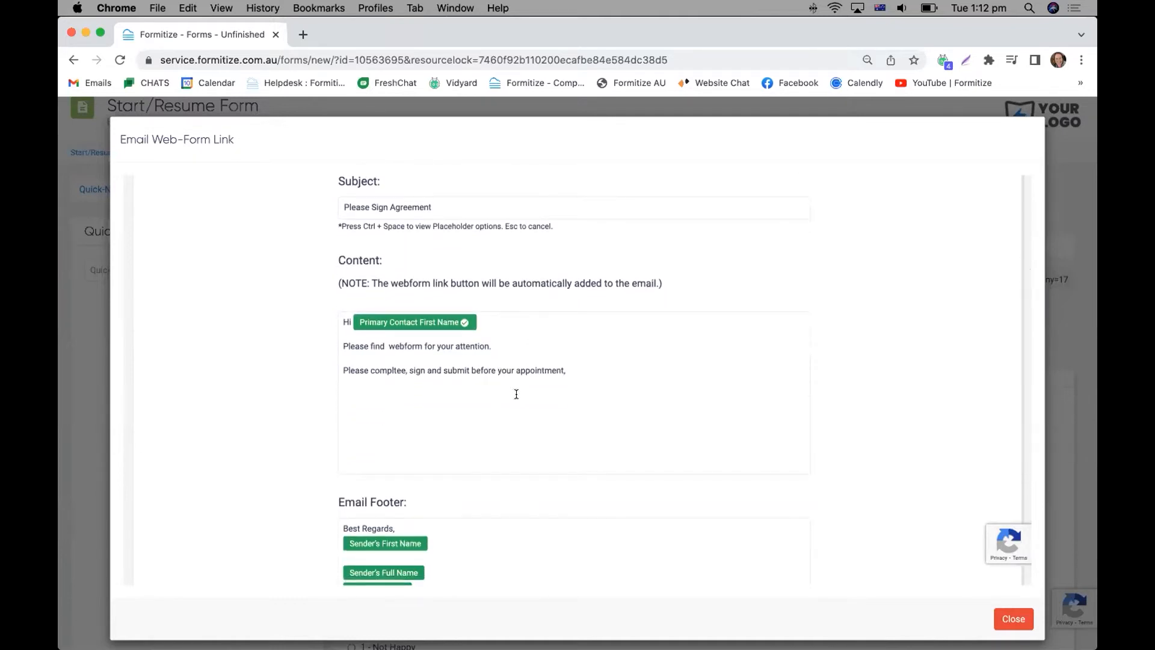
scroll(516, 394, "down", 3)
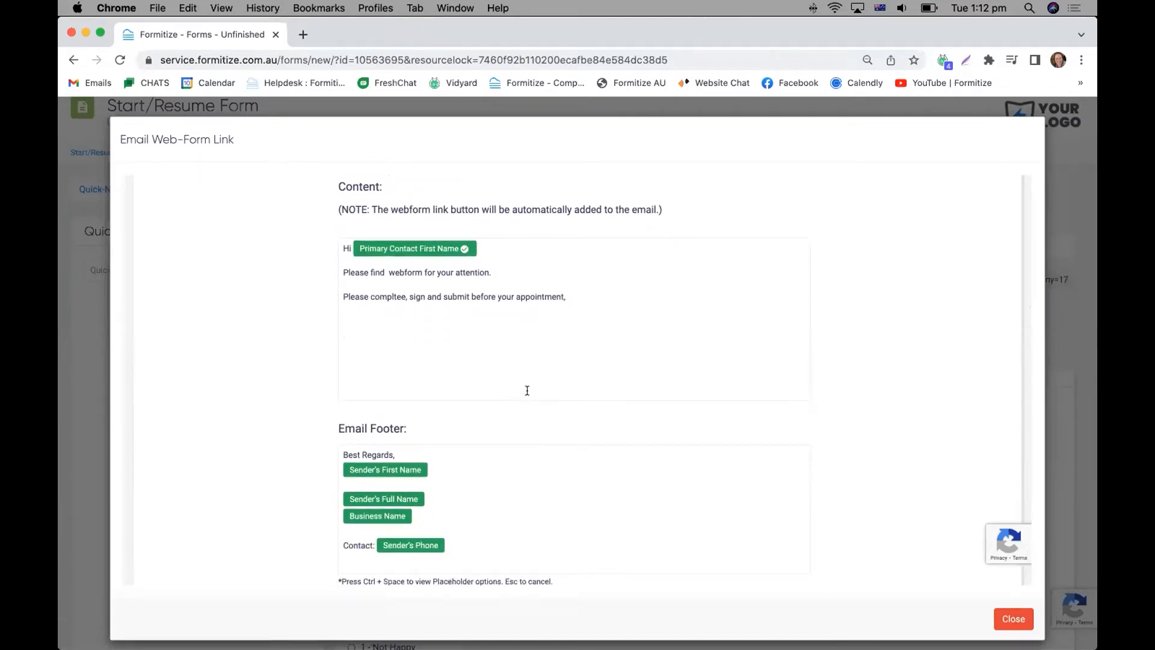
scroll(527, 392, "down", 5)
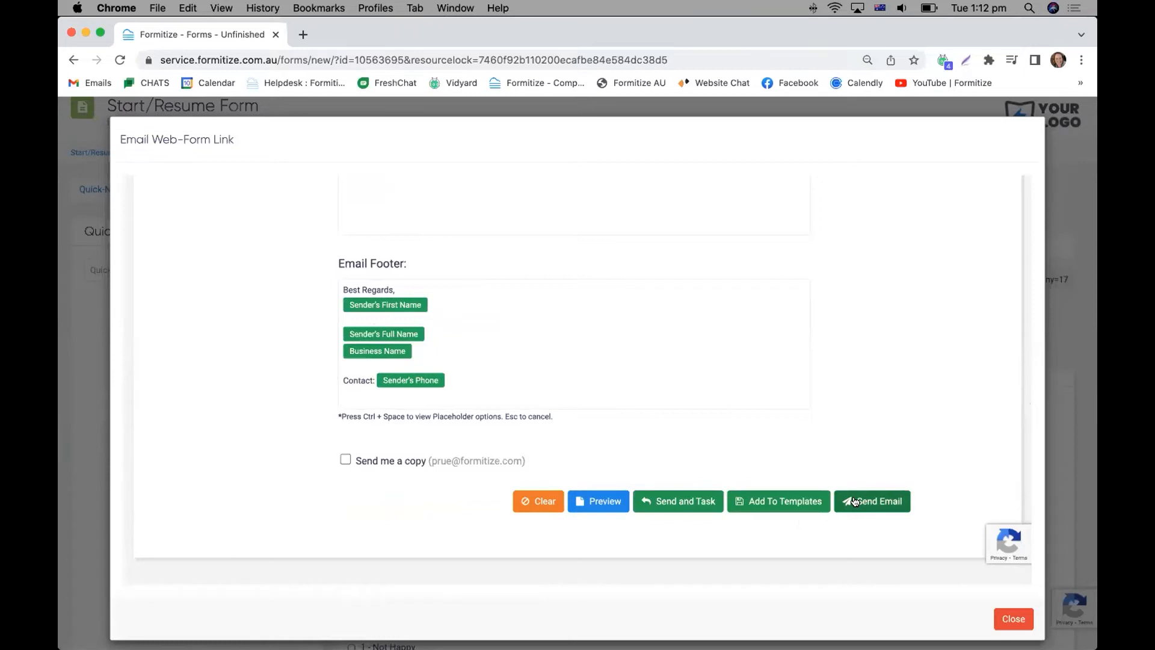
Close the webform email without sending it and open the Sample Job Type template from the job type templates.
left_click(1013, 619)
scroll(492, 242, "up", 2)
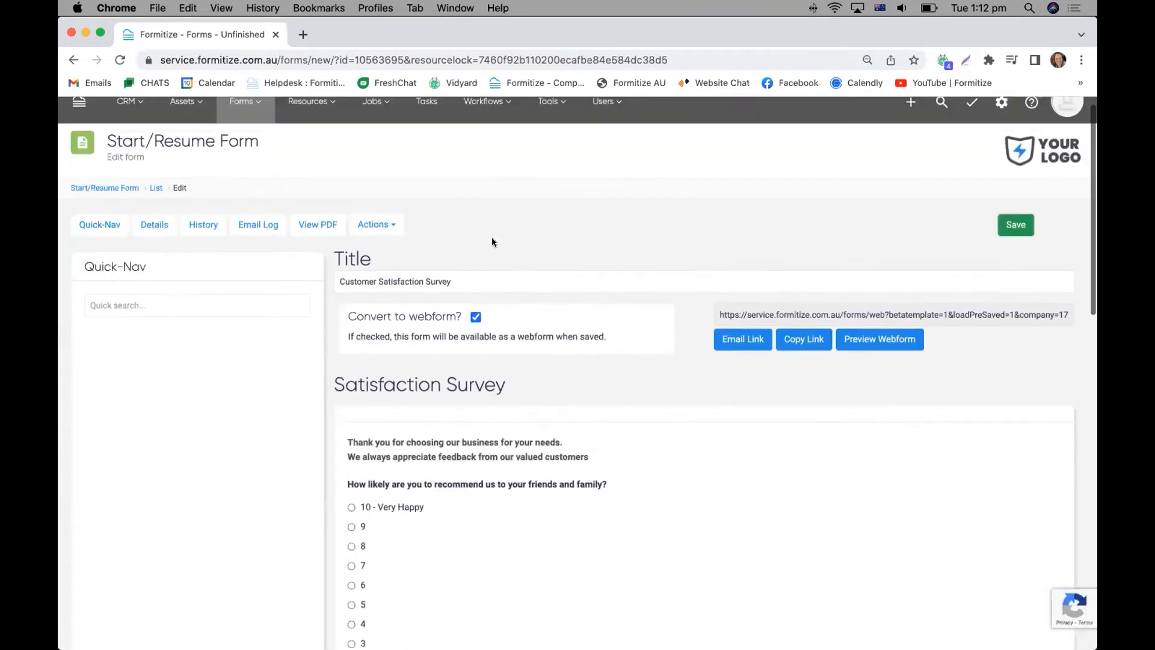
scroll(492, 242, "up", 1)
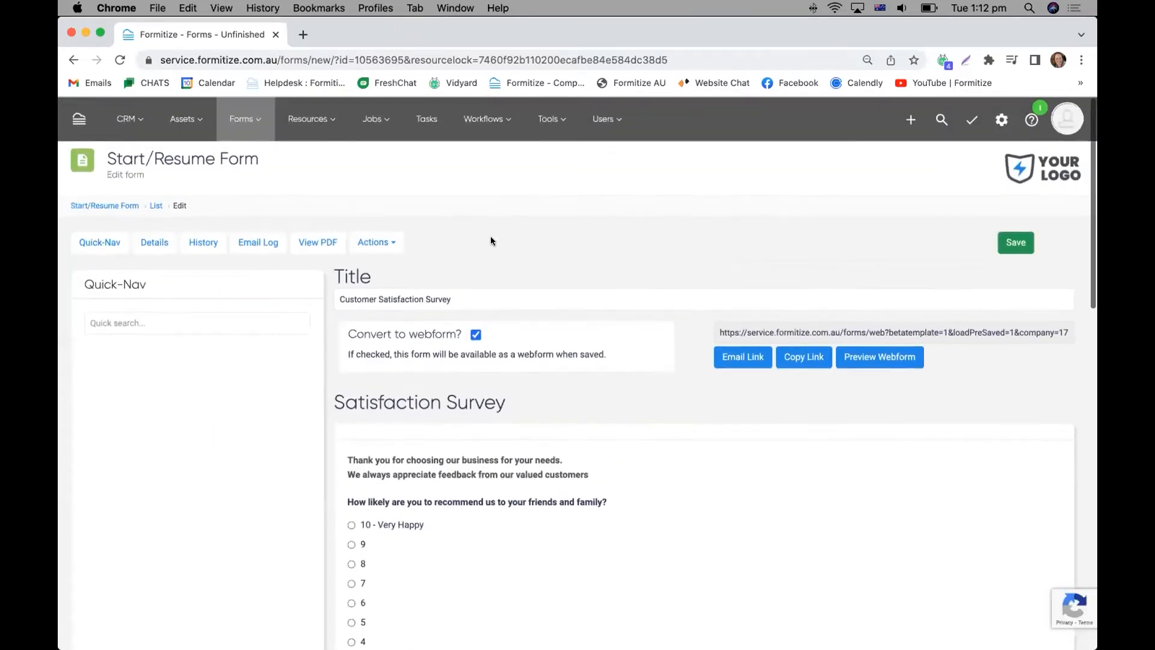
left_click(374, 125)
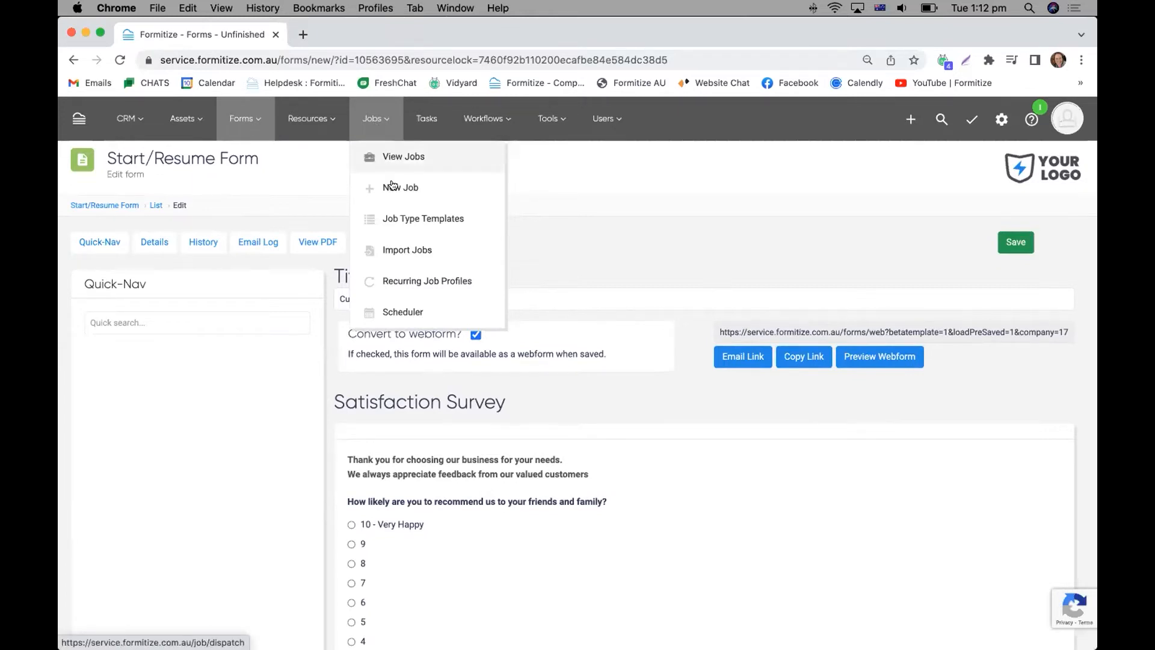
left_click(430, 220)
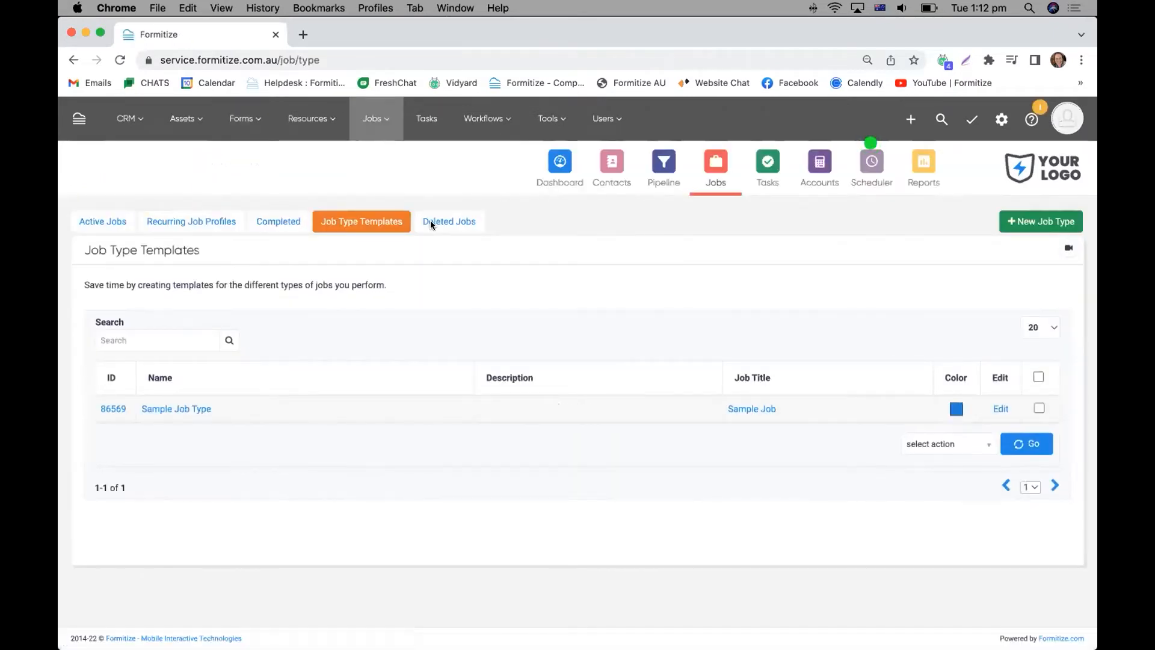
left_click(170, 409)
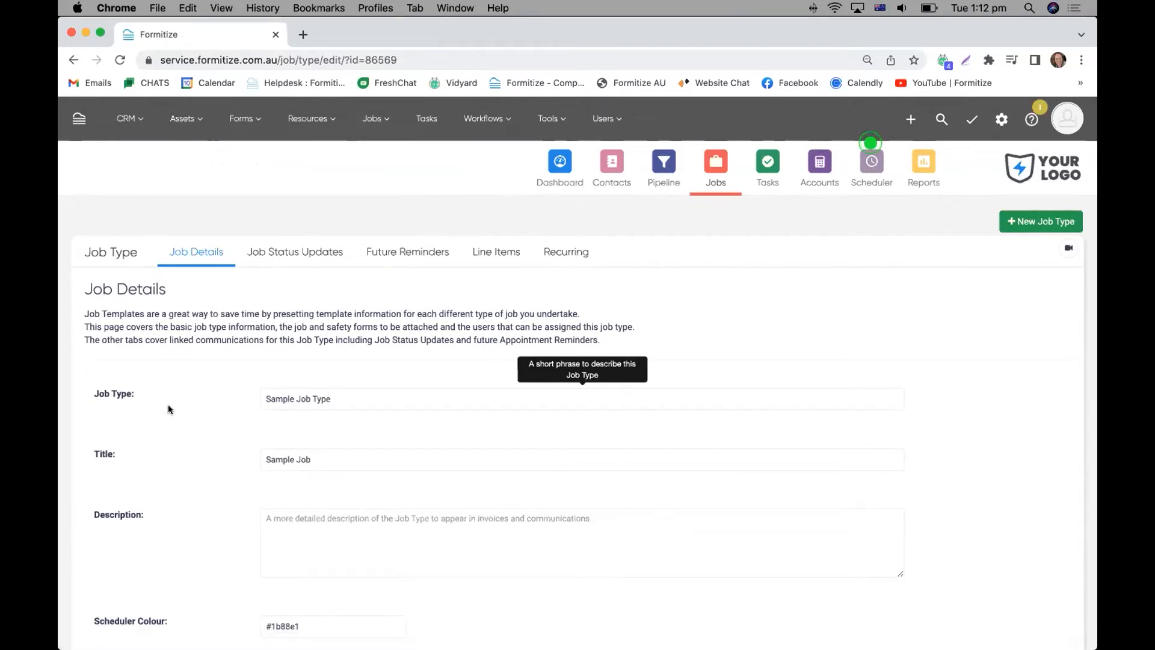
Examine the Sample Job Type's details, including its duration, priority and attached web forms, job forms and safety forms.
scroll(268, 320, "down", 3)
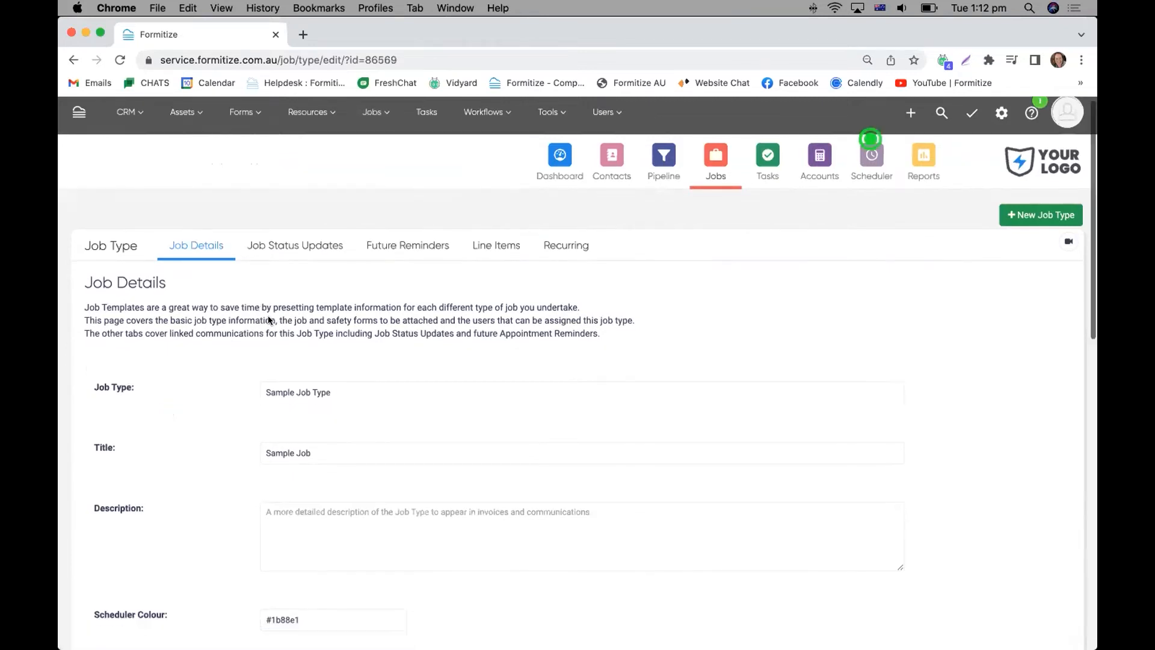
scroll(269, 317, "up", 1)
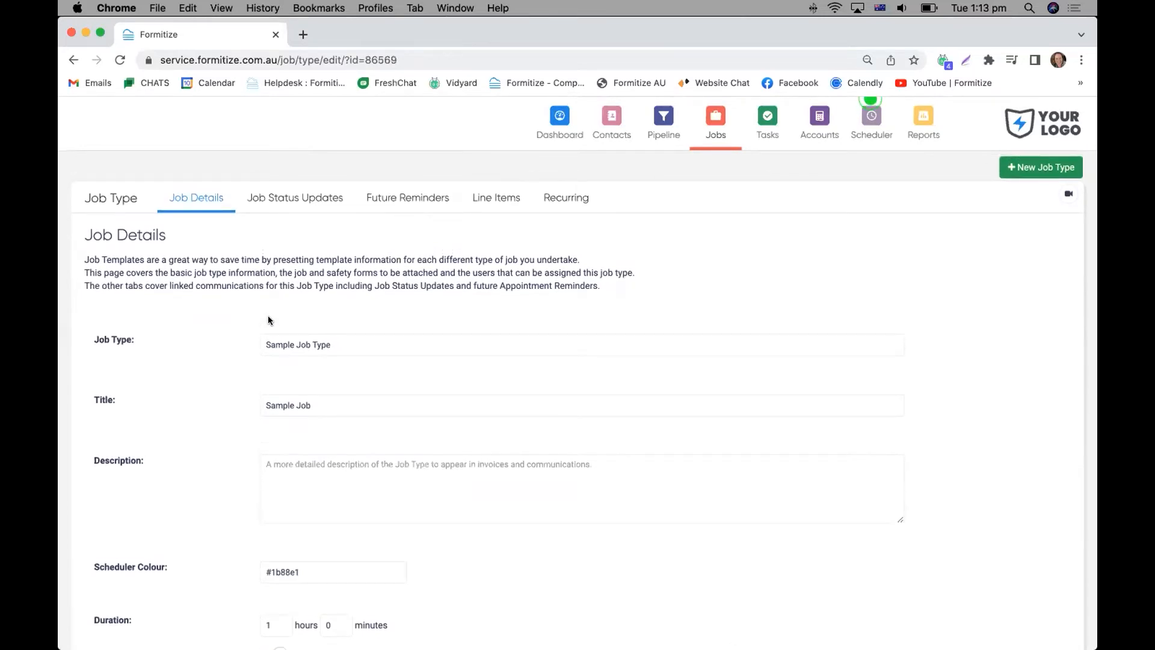
scroll(273, 308, "down", 5)
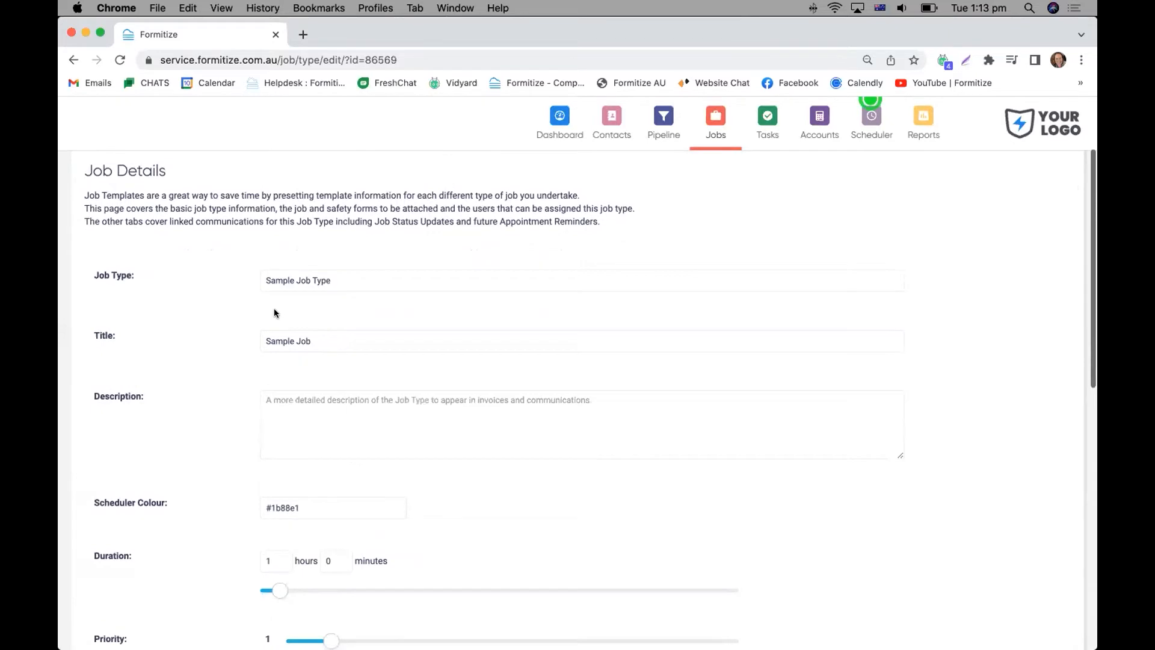
scroll(275, 308, "down", 6)
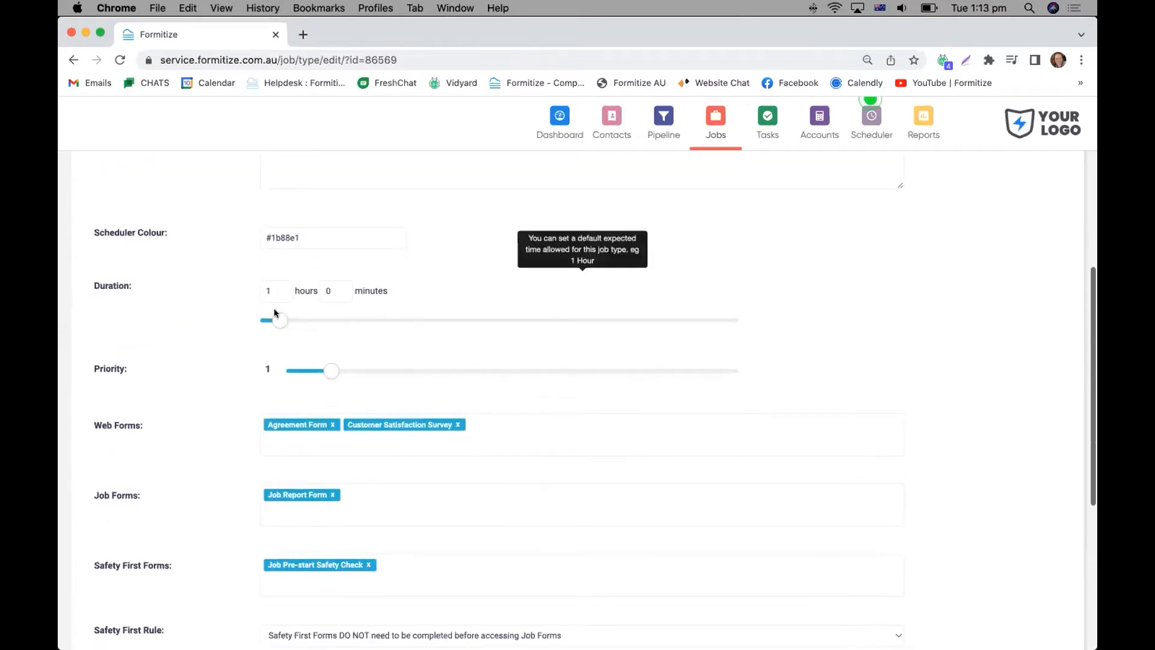
scroll(274, 312, "down", 1)
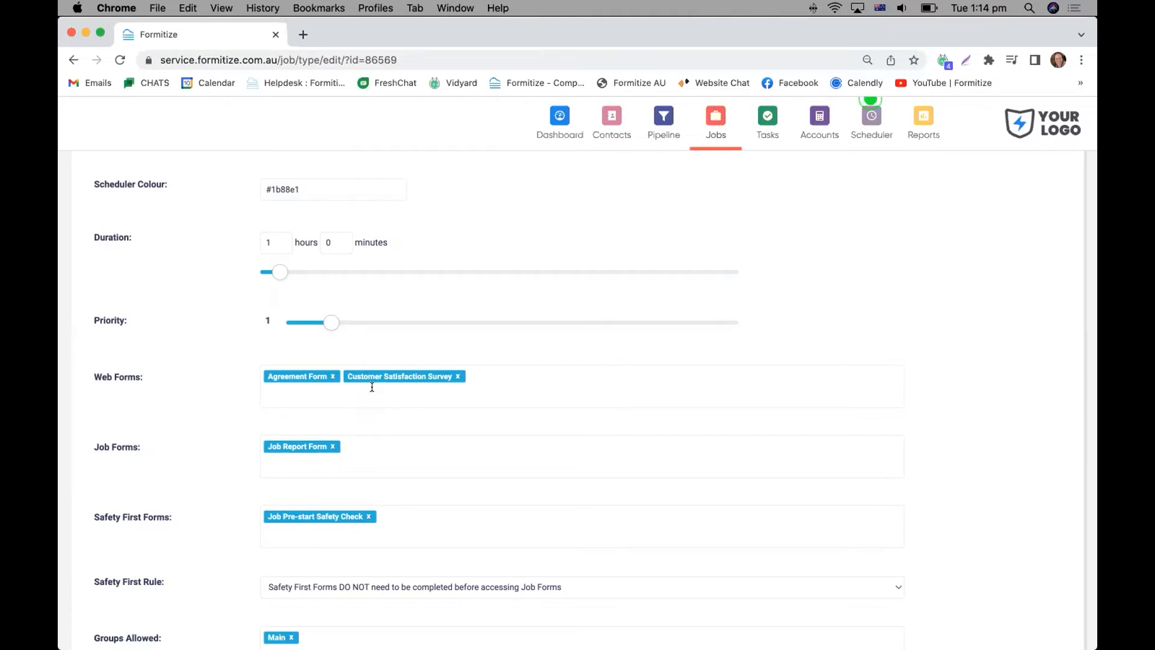
Examine the job type's second automated status update, including its communication type, trigger, recipient, subject and webform link in the content.
scroll(372, 386, "up", 5)
scroll(371, 391, "up", 4)
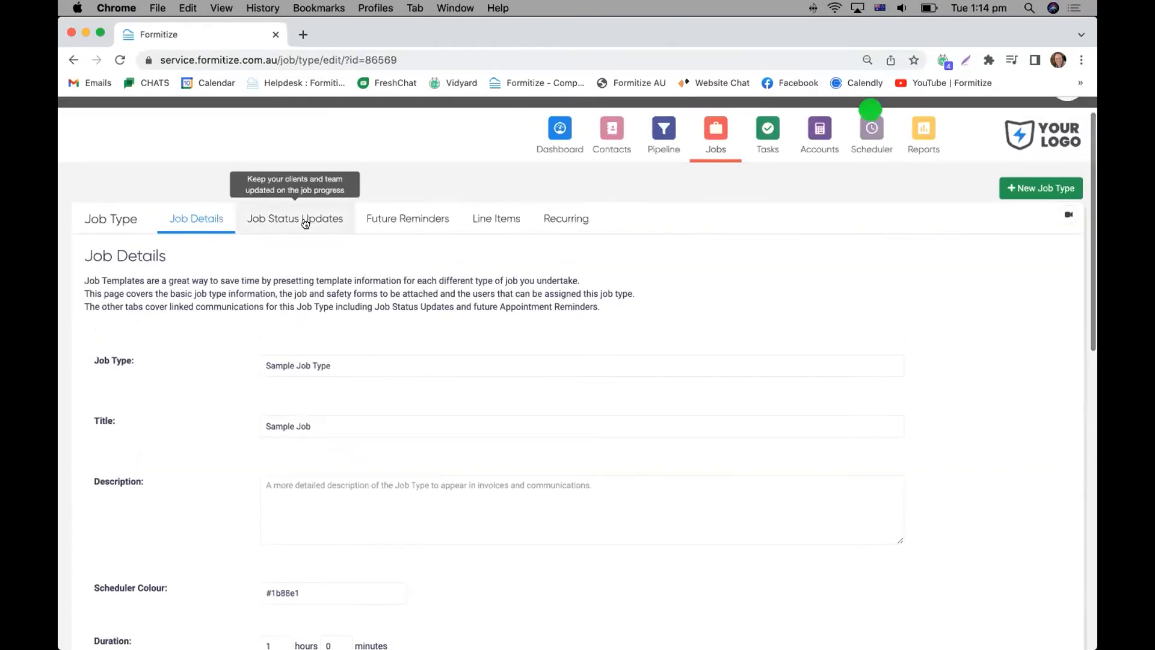
left_click(305, 221)
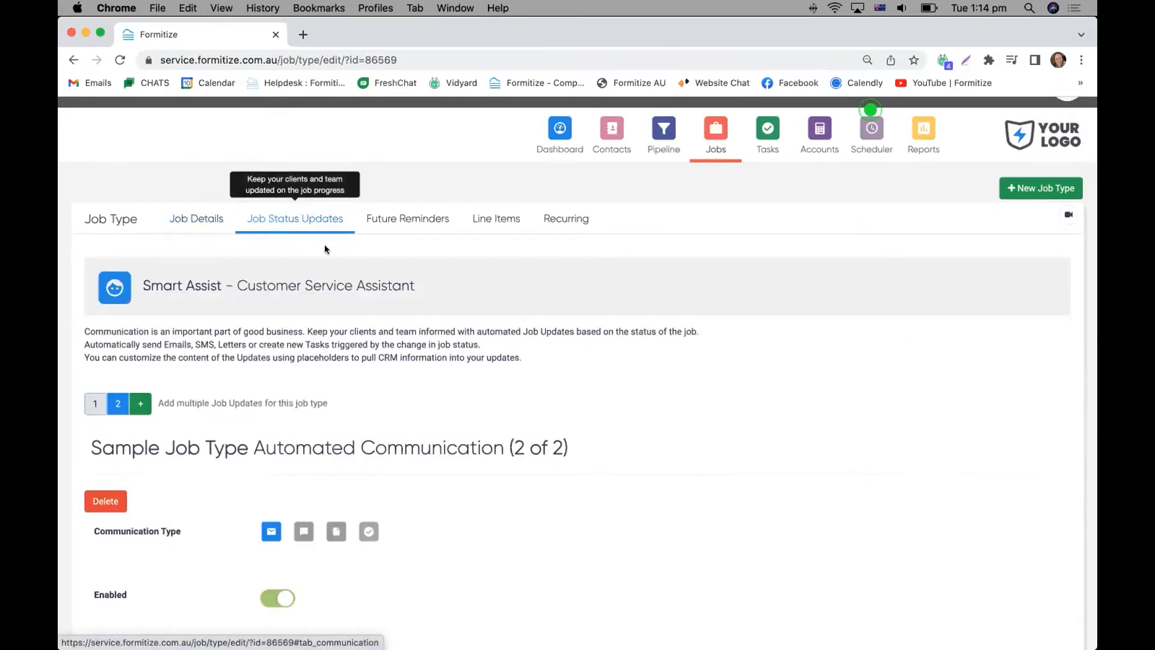
scroll(352, 347, "down", 2)
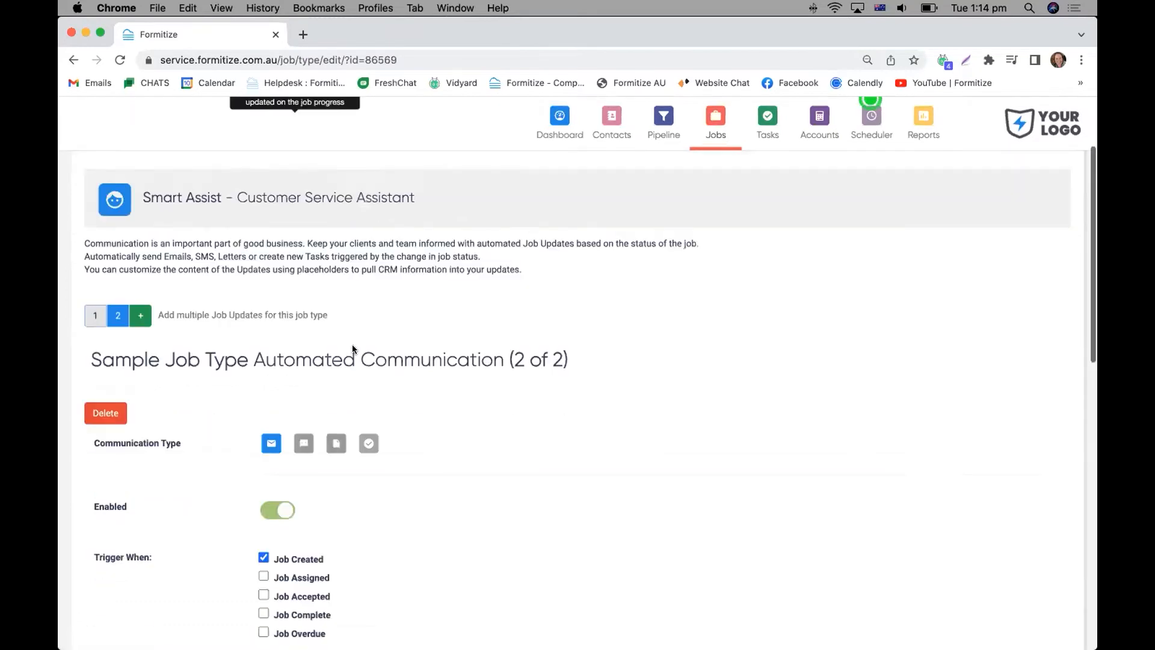
scroll(352, 345, "down", 2)
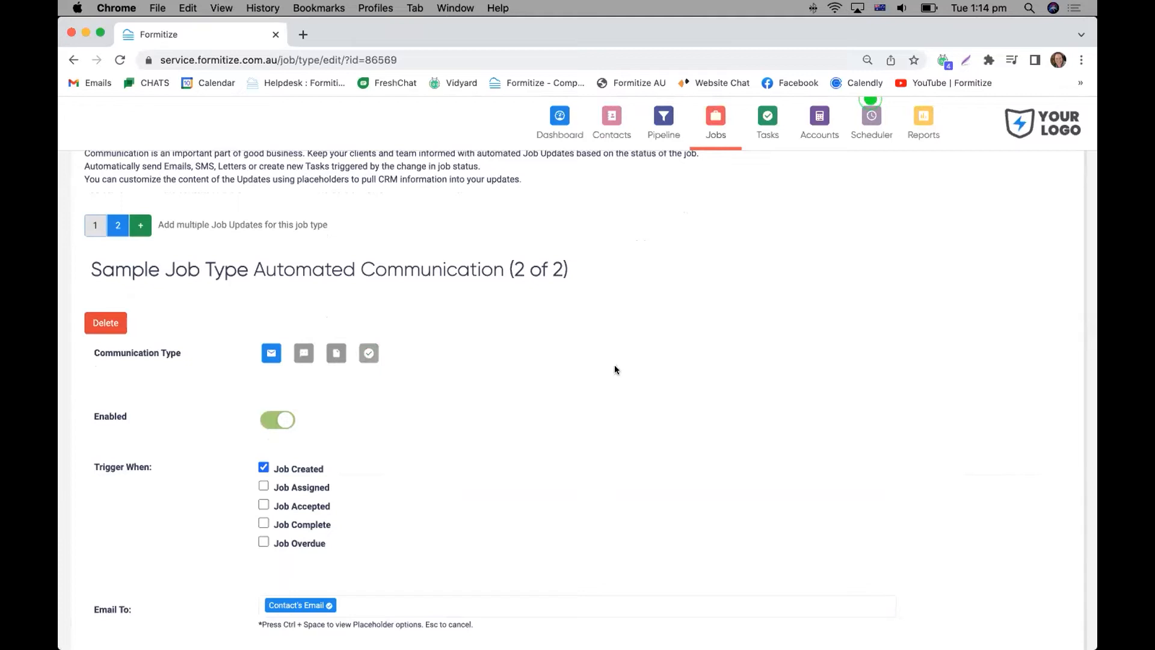
scroll(614, 368, "down", 1)
scroll(615, 370, "down", 1)
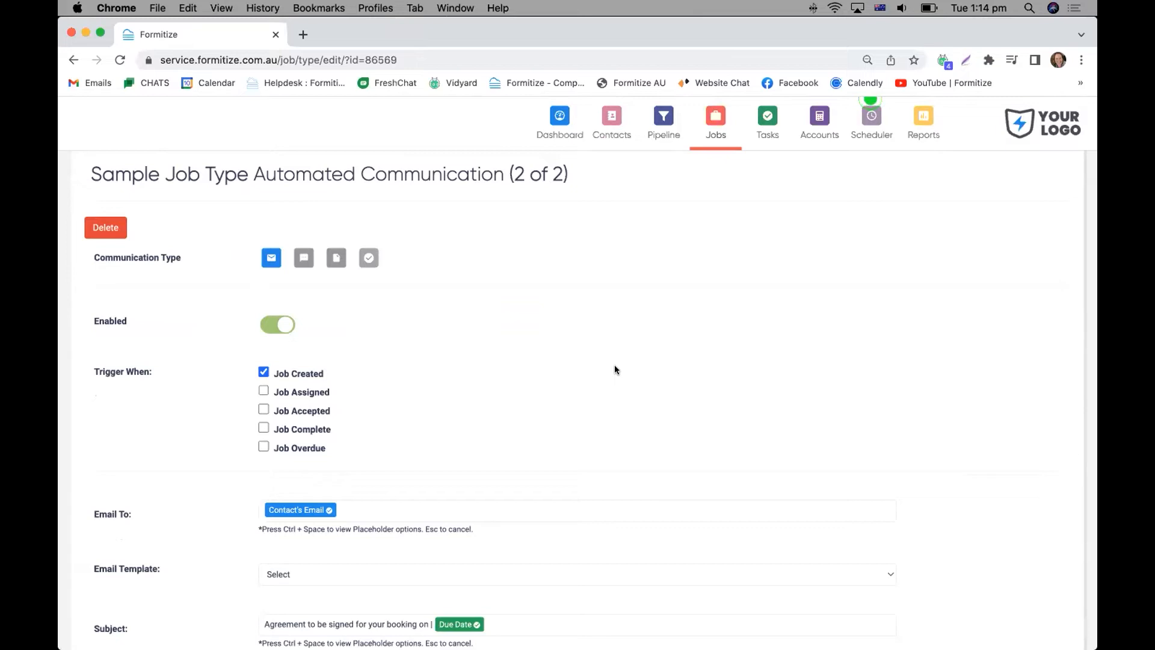
scroll(615, 368, "down", 5)
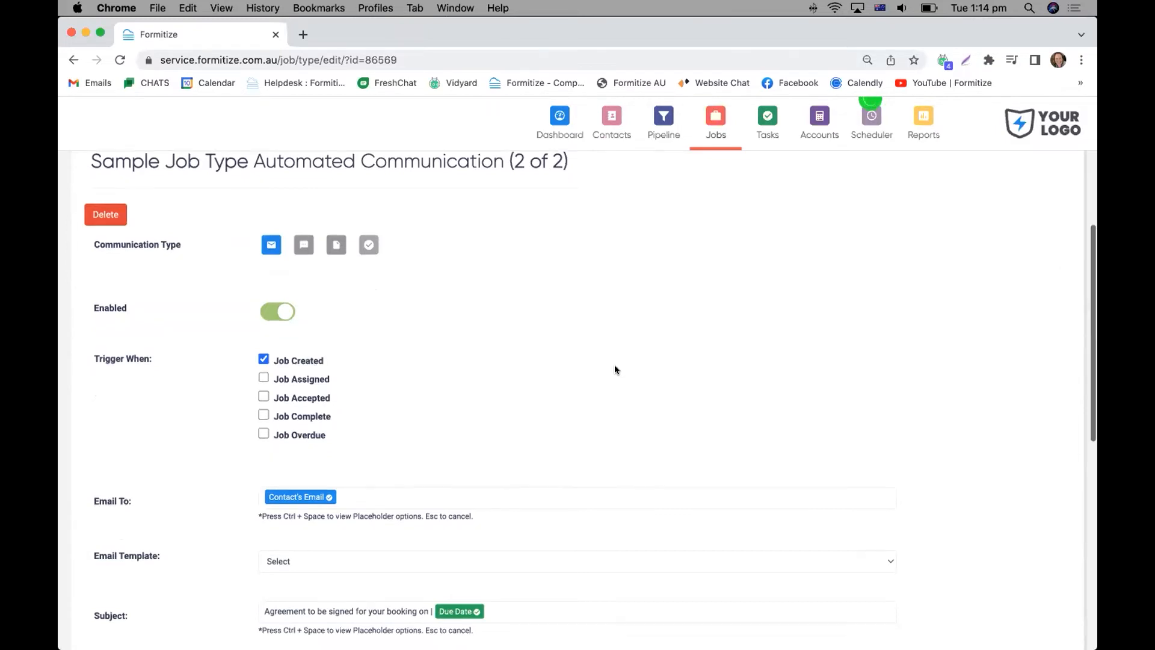
scroll(615, 368, "down", 3)
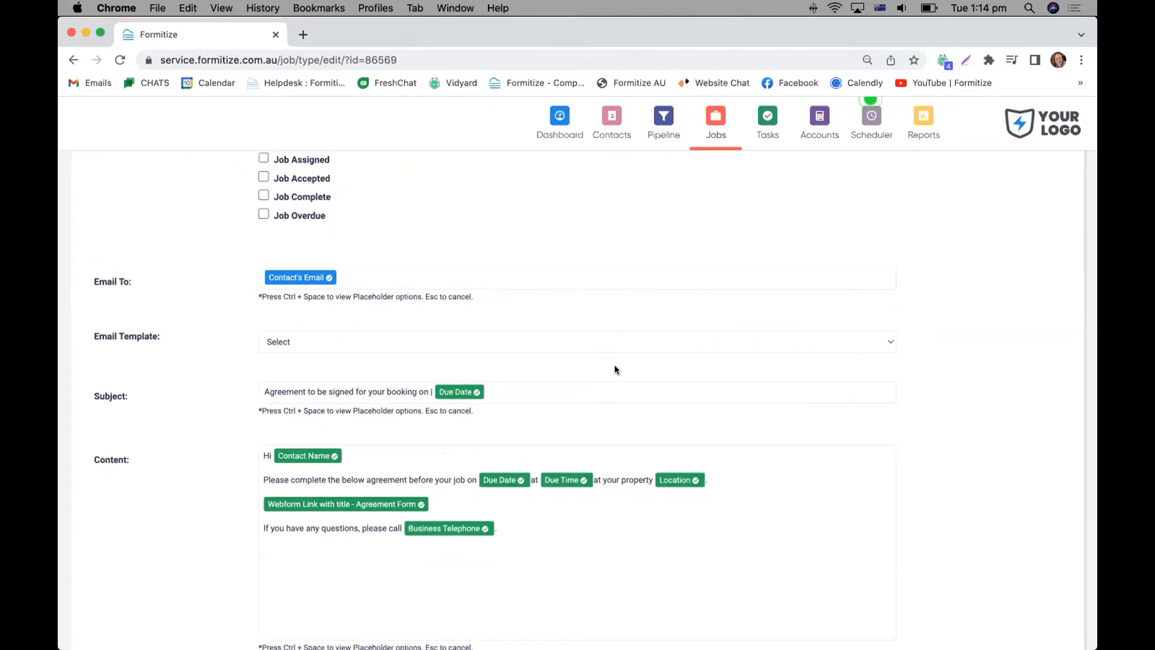
scroll(614, 369, "down", 2)
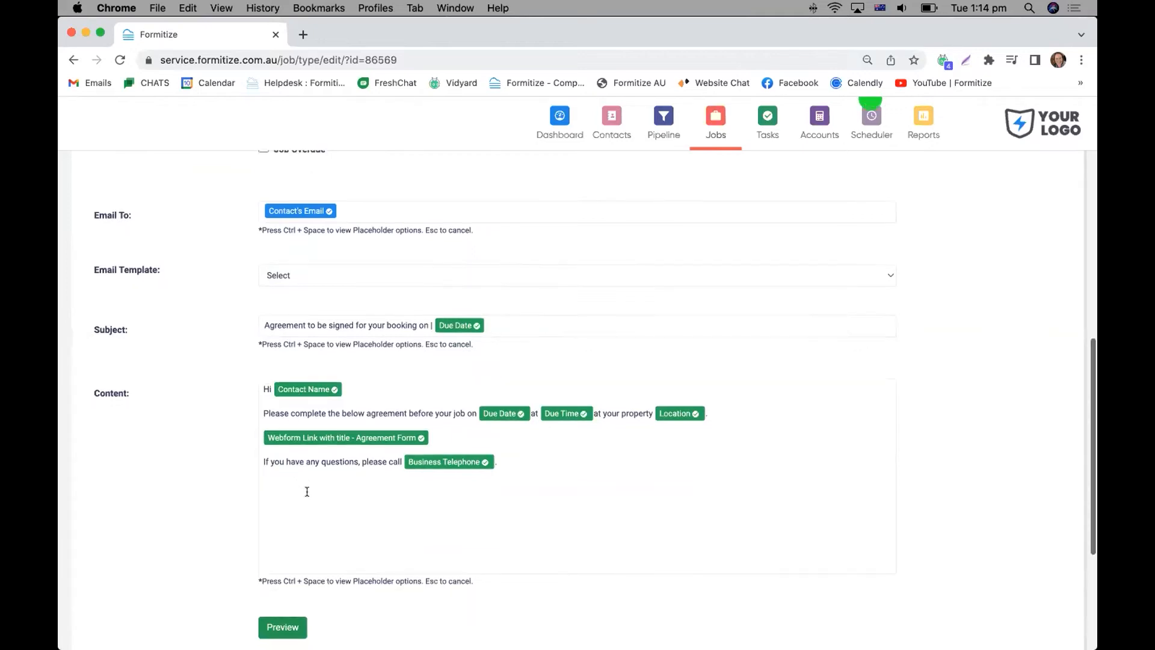
scroll(307, 491, "down", 1)
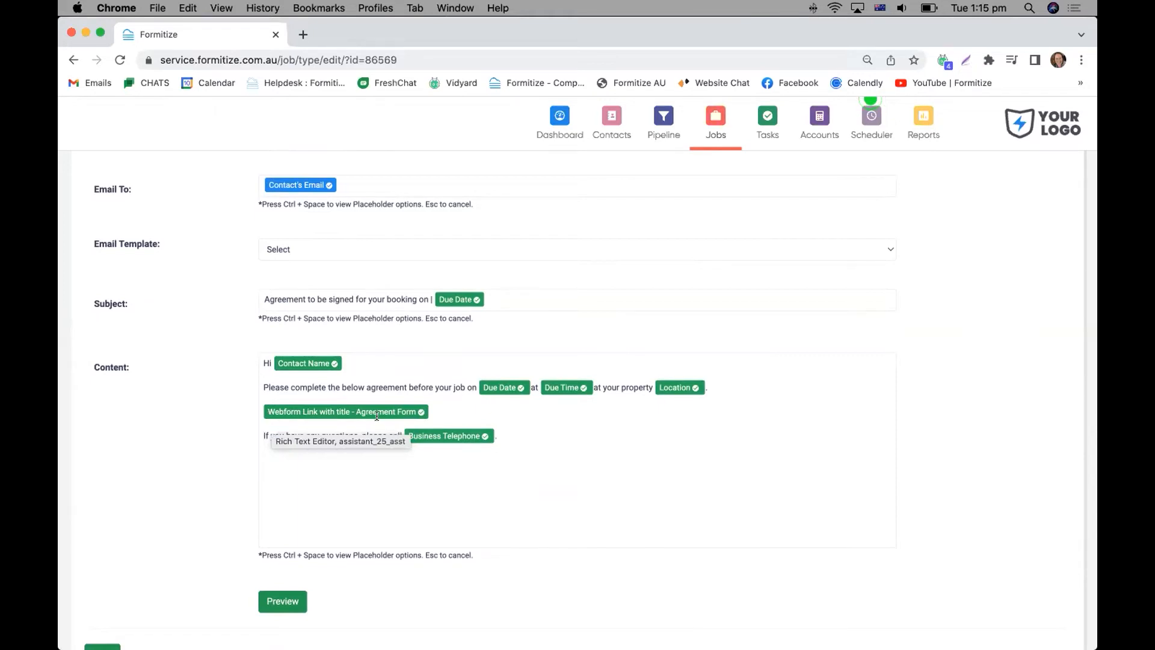
Examine the job type's second future reminder, including its timing, recipient, subject and webform link in the email content.
scroll(376, 416, "up", 10)
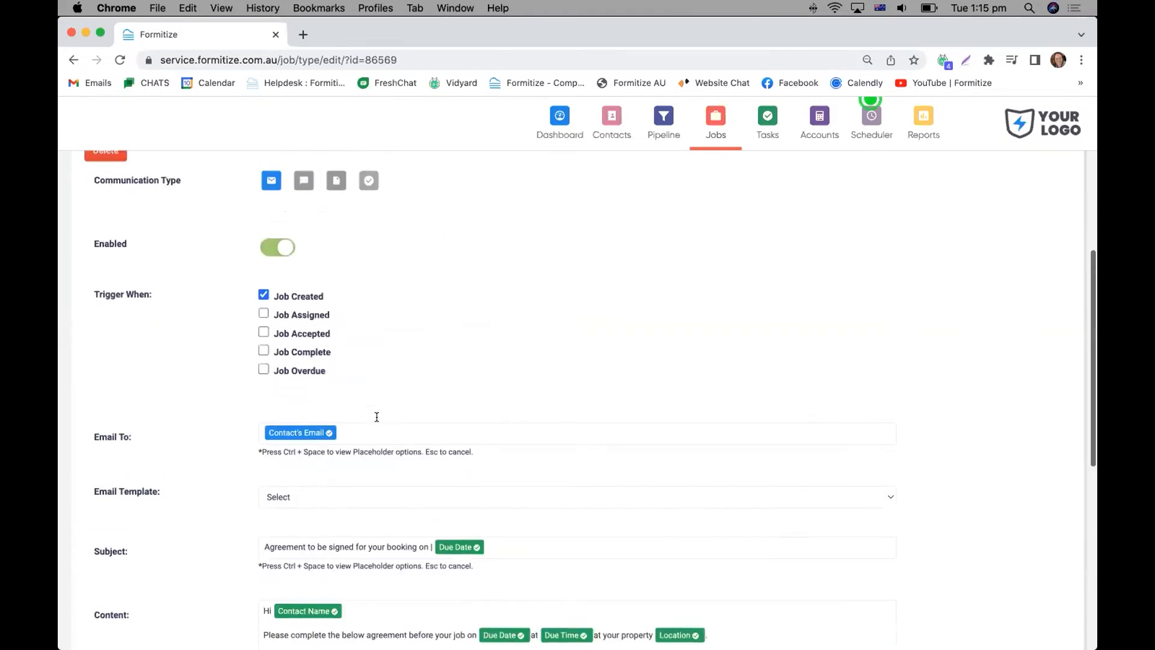
scroll(409, 313, "up", 3)
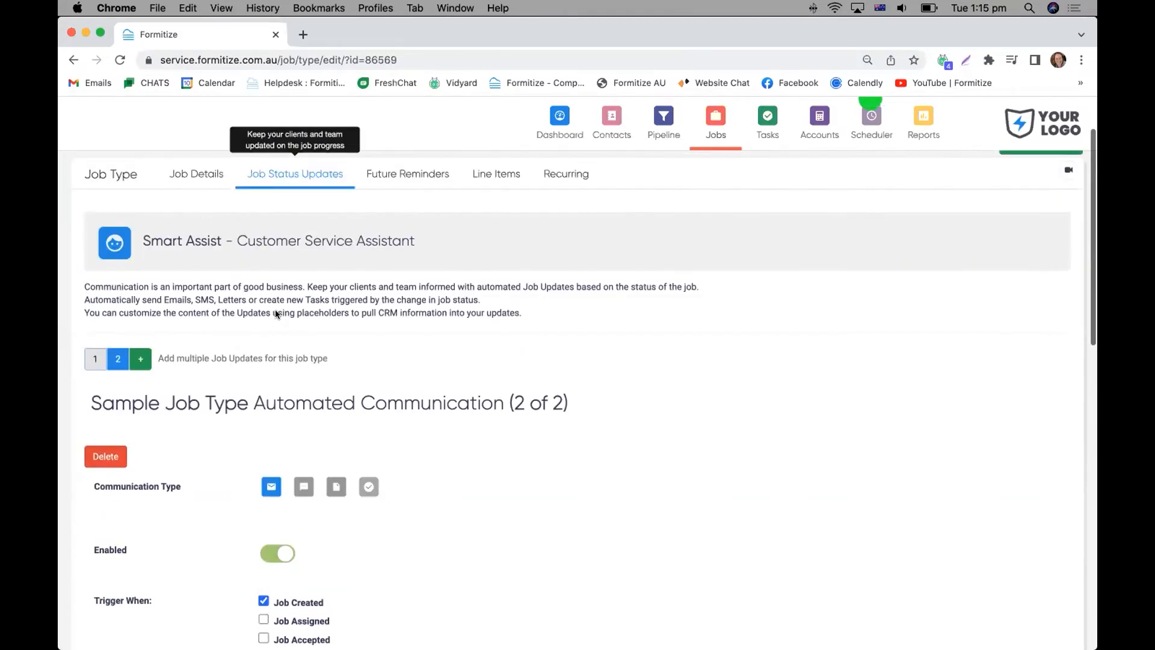
left_click(418, 215)
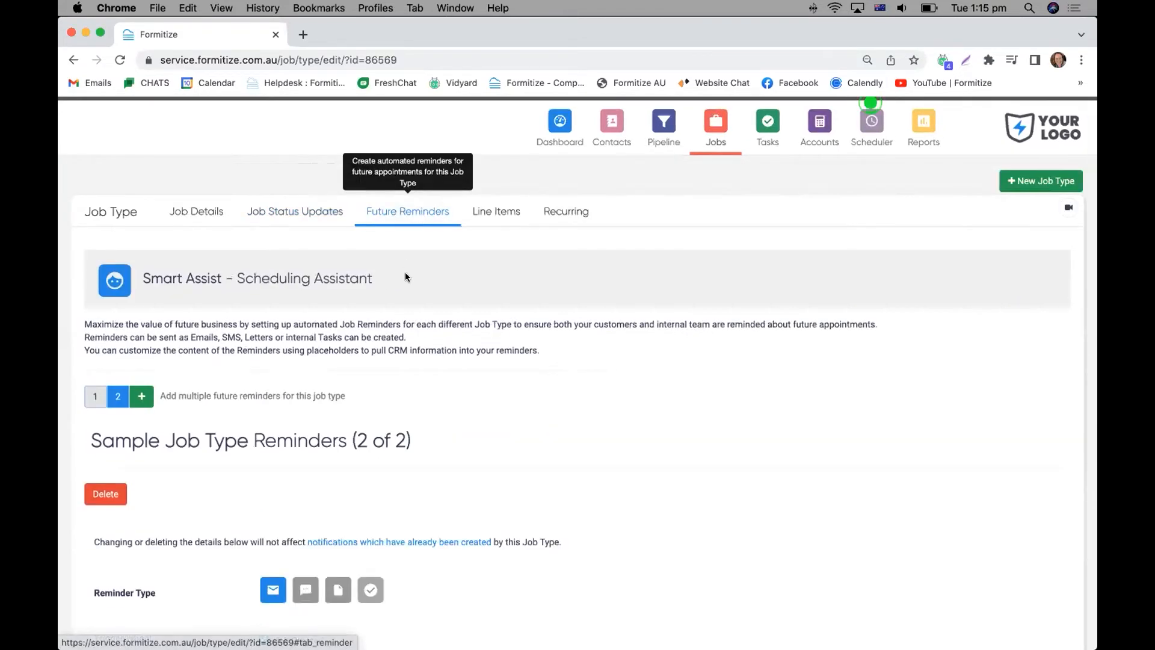
scroll(472, 372, "down", 2)
scroll(471, 373, "down", 10)
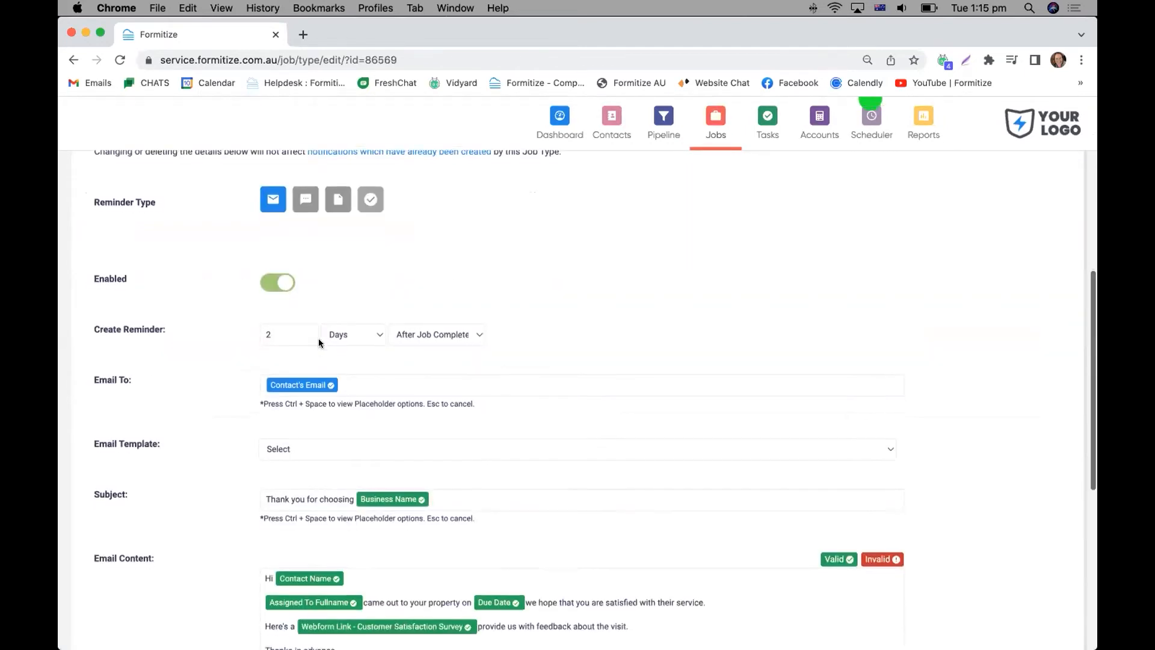
scroll(524, 343, "down", 1)
scroll(518, 335, "down", 7)
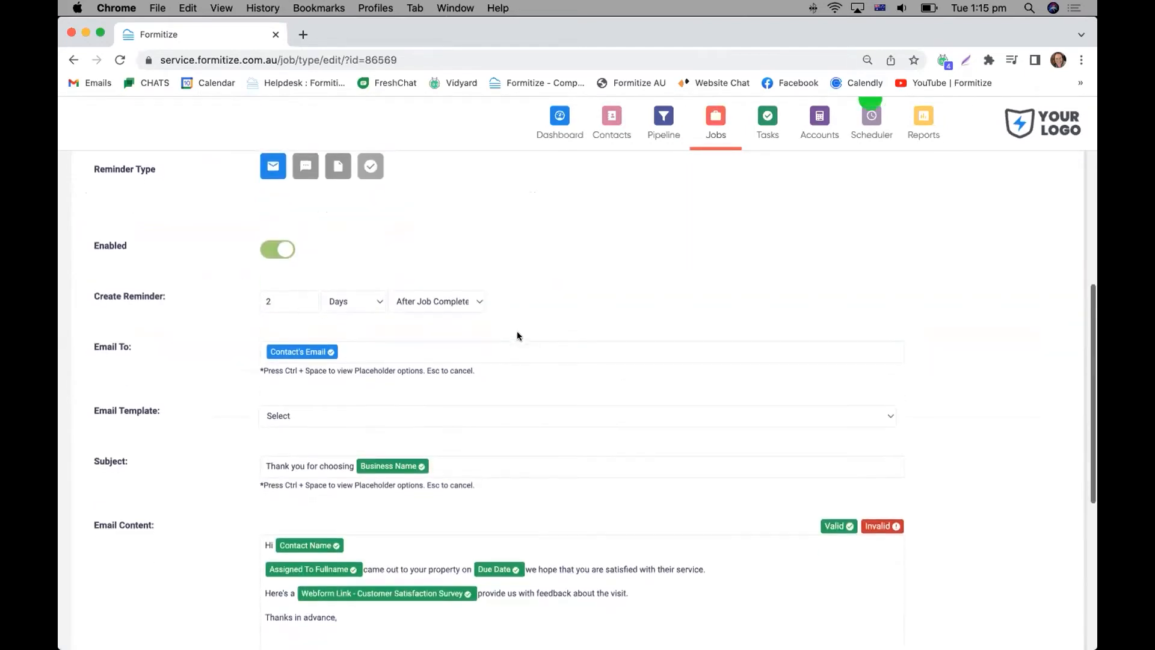
scroll(340, 351, "down", 1)
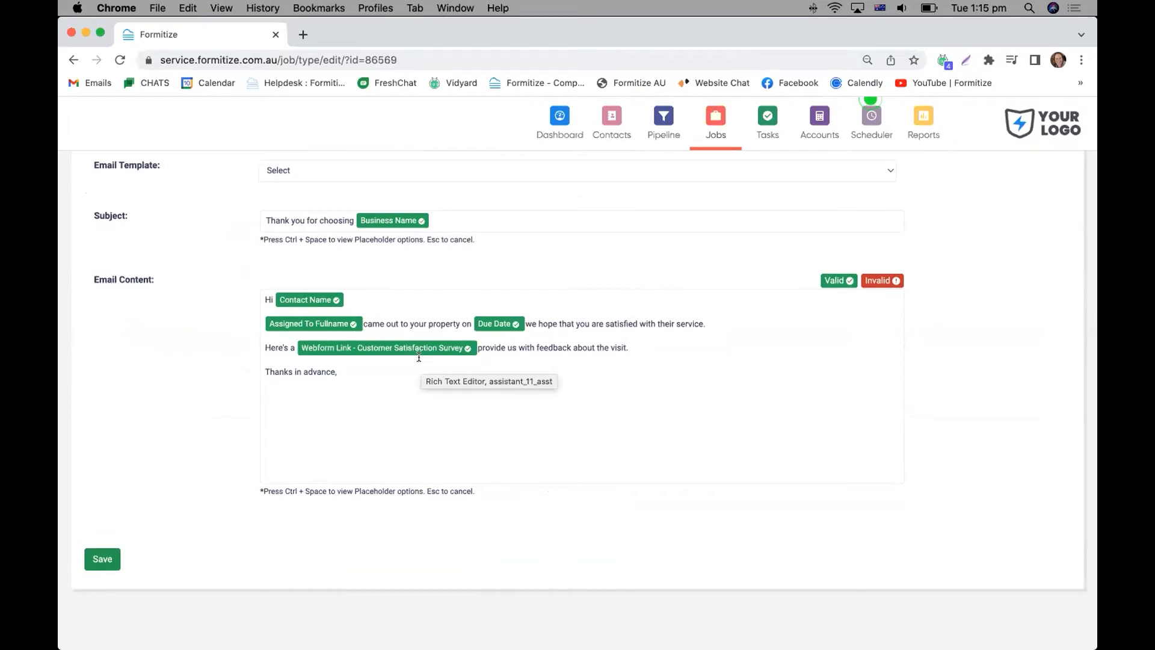
Create a new job and choose the second listed client as its billing name.
scroll(419, 357, "up", 2)
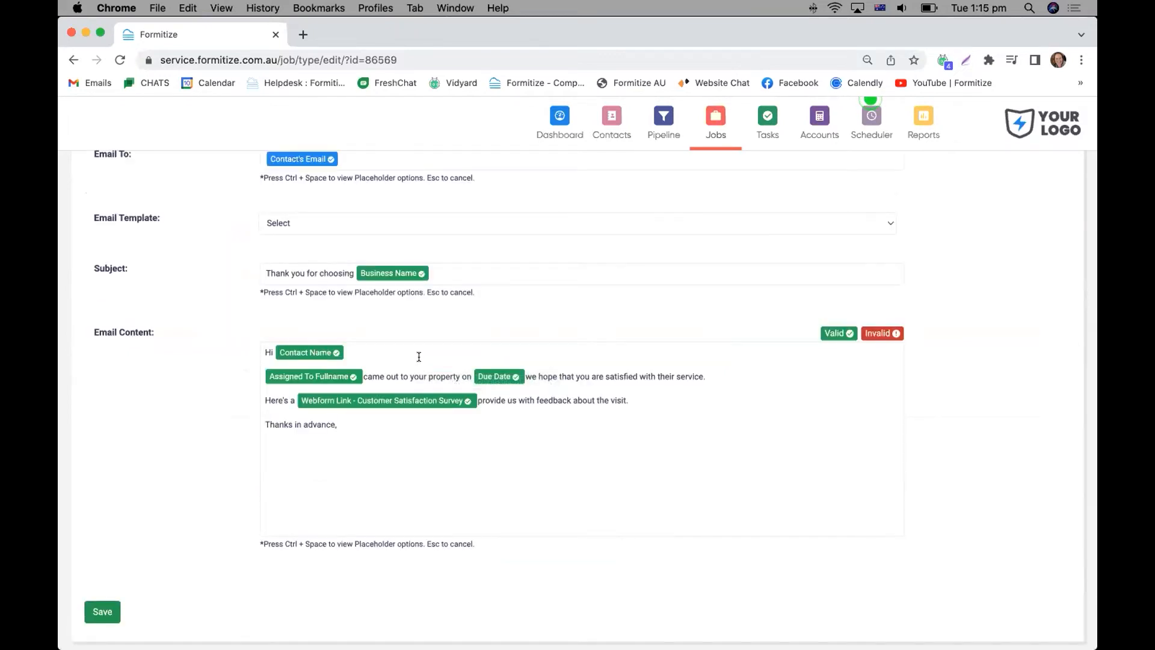
scroll(419, 357, "up", 6)
scroll(418, 363, "up", 15)
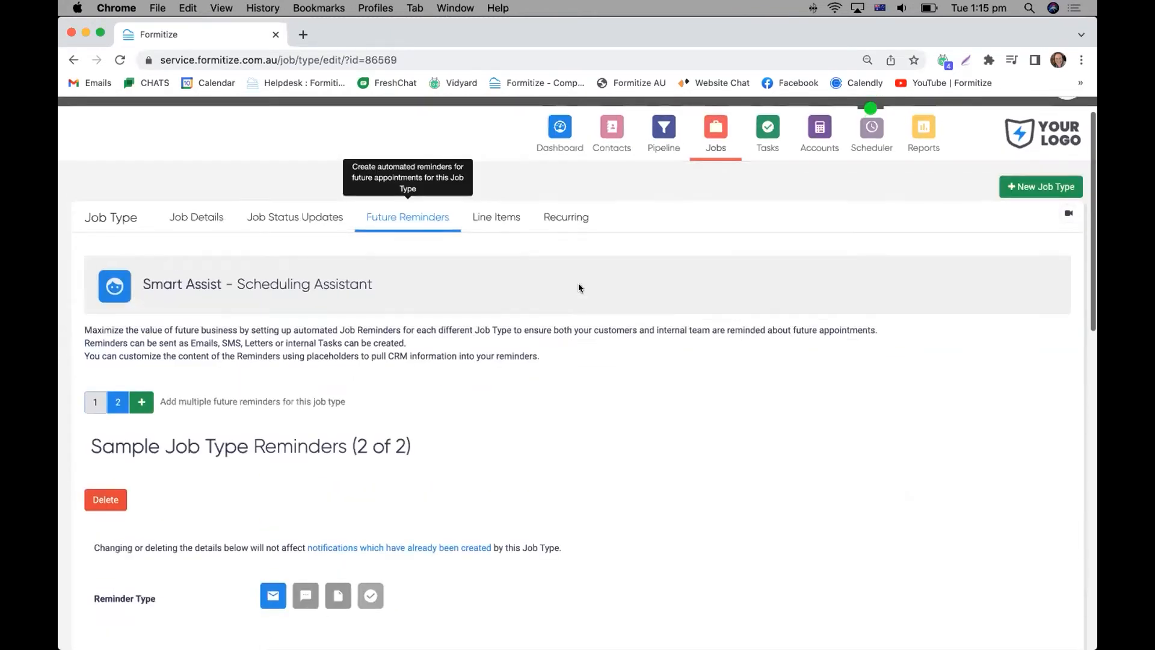
scroll(576, 286, "up", 1)
left_click(904, 122)
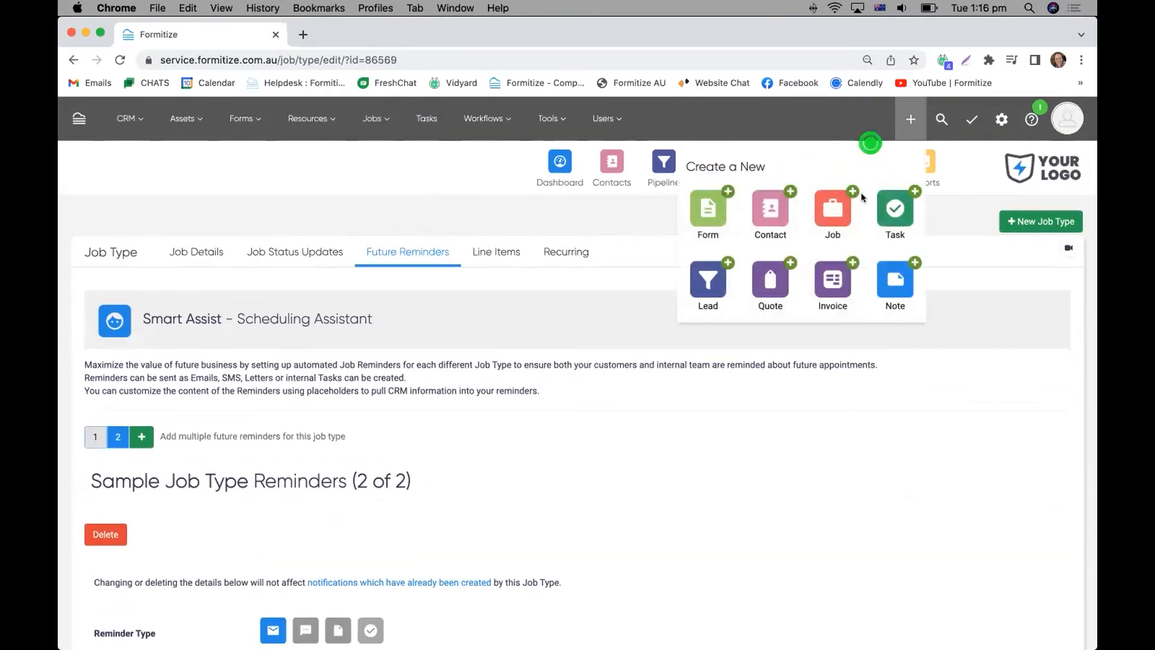
left_click(832, 211)
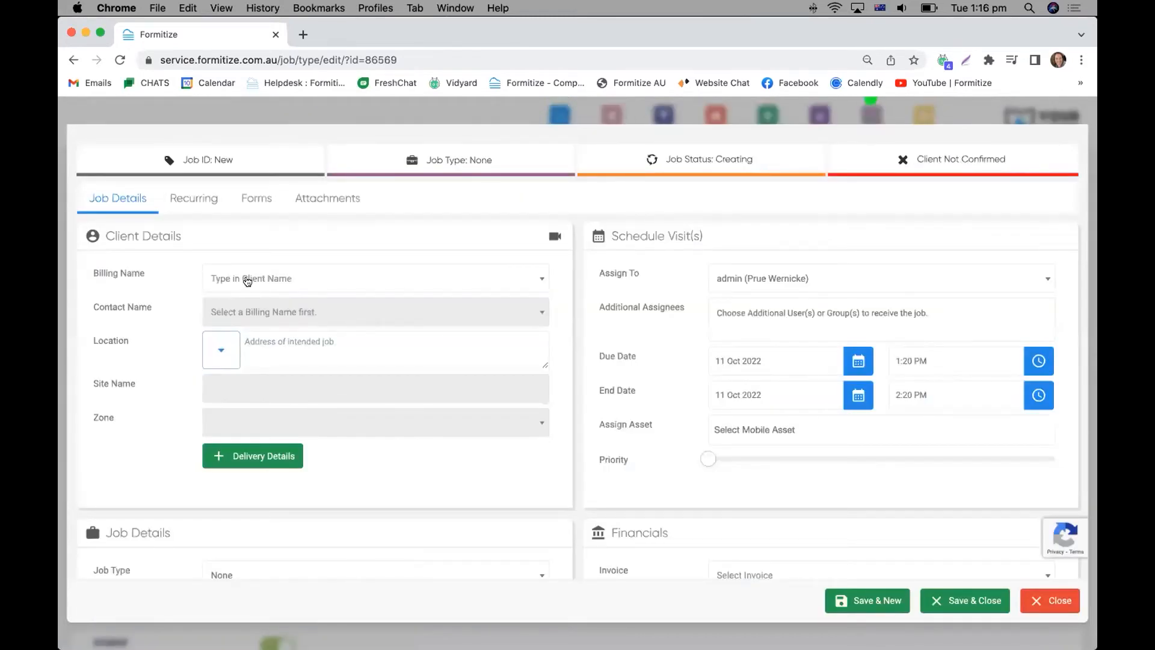
left_click(246, 283)
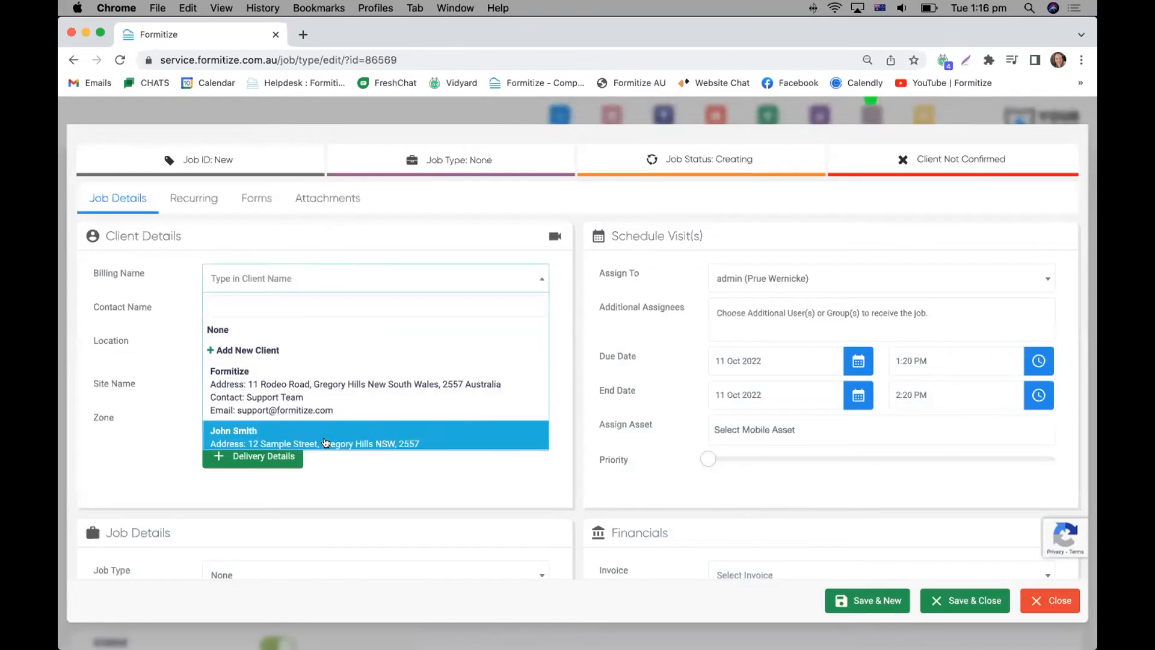
left_click(326, 439)
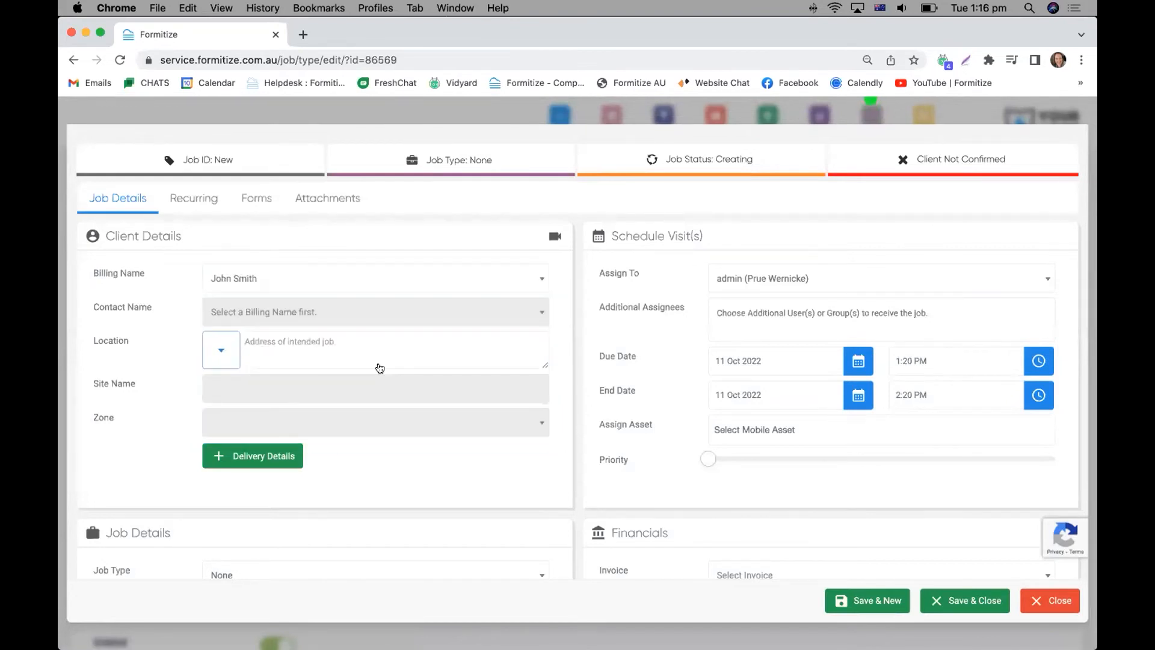
Set the new job's type to Sample Job Type and review the forms attached under form progress.
scroll(343, 391, "down", 3)
scroll(216, 453, "down", 5)
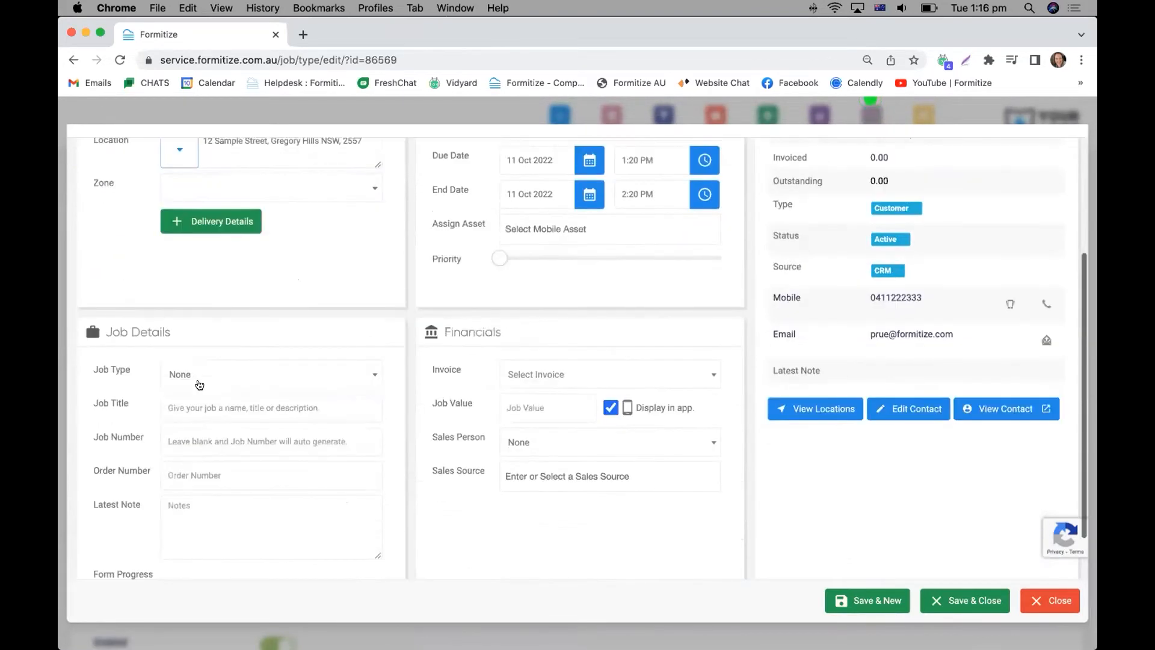
left_click(195, 371)
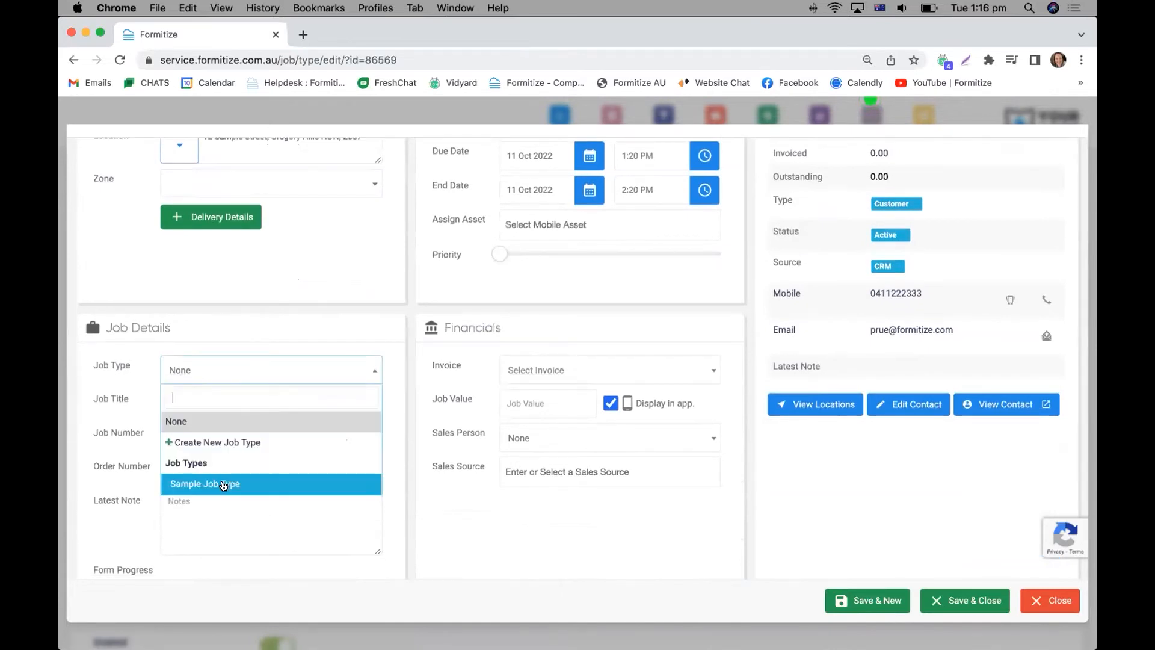
left_click(224, 486)
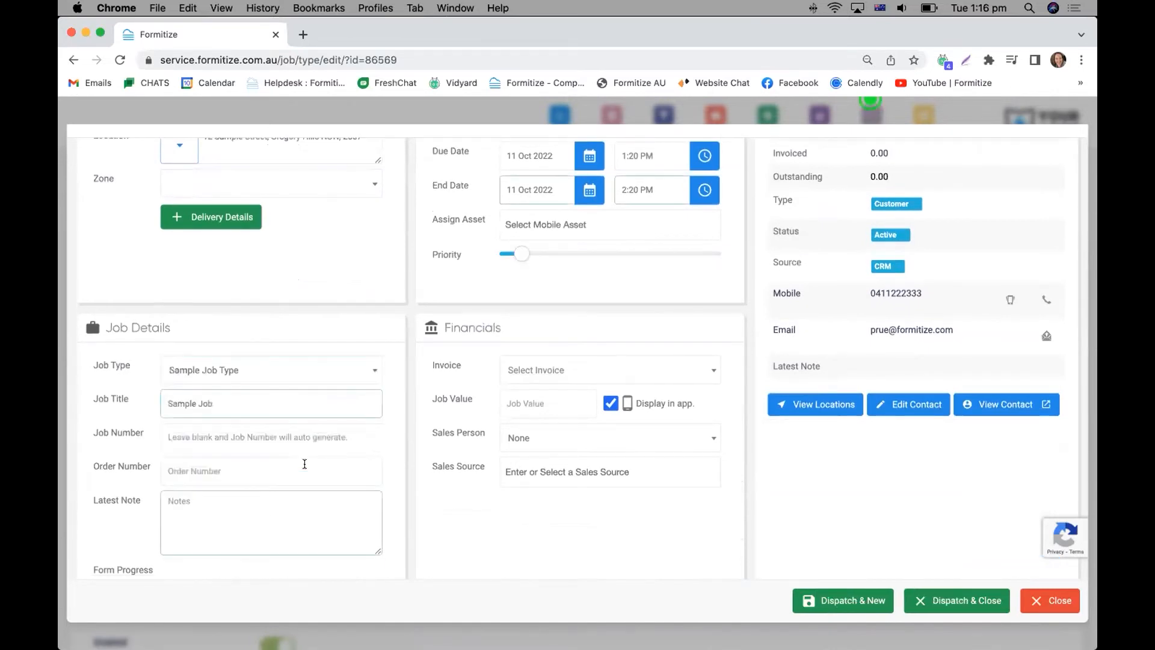
scroll(283, 448, "down", 4)
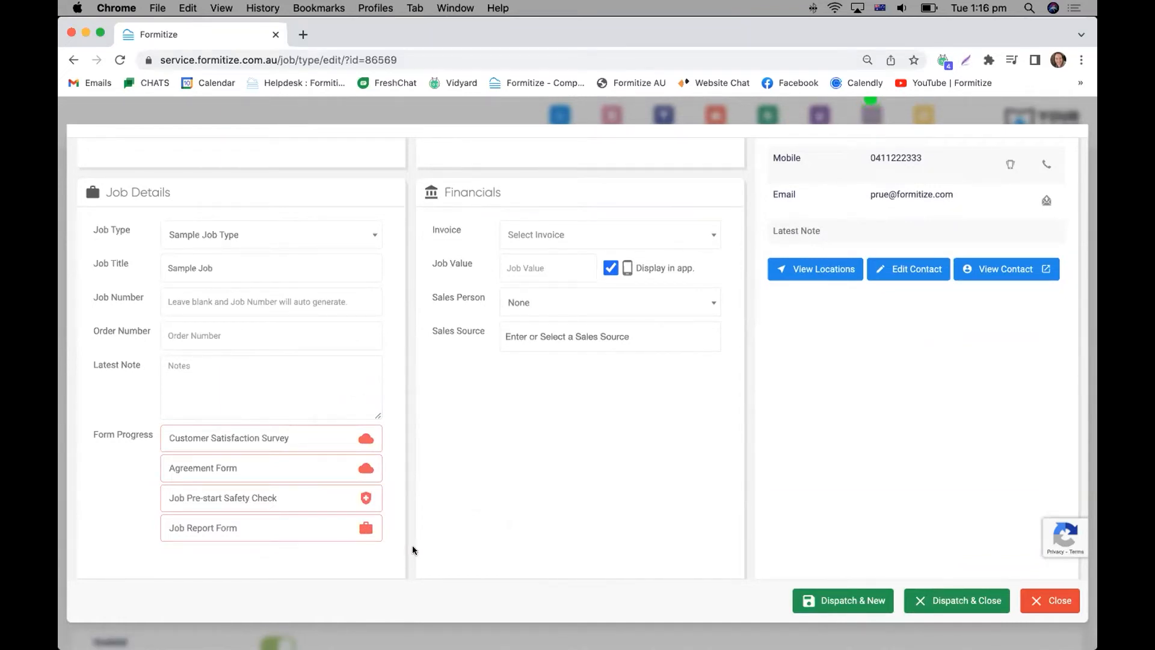
Examine the new job's attached web, job and safety forms and the form fields that can be pre-populated before dispatching.
scroll(401, 421, "up", 1)
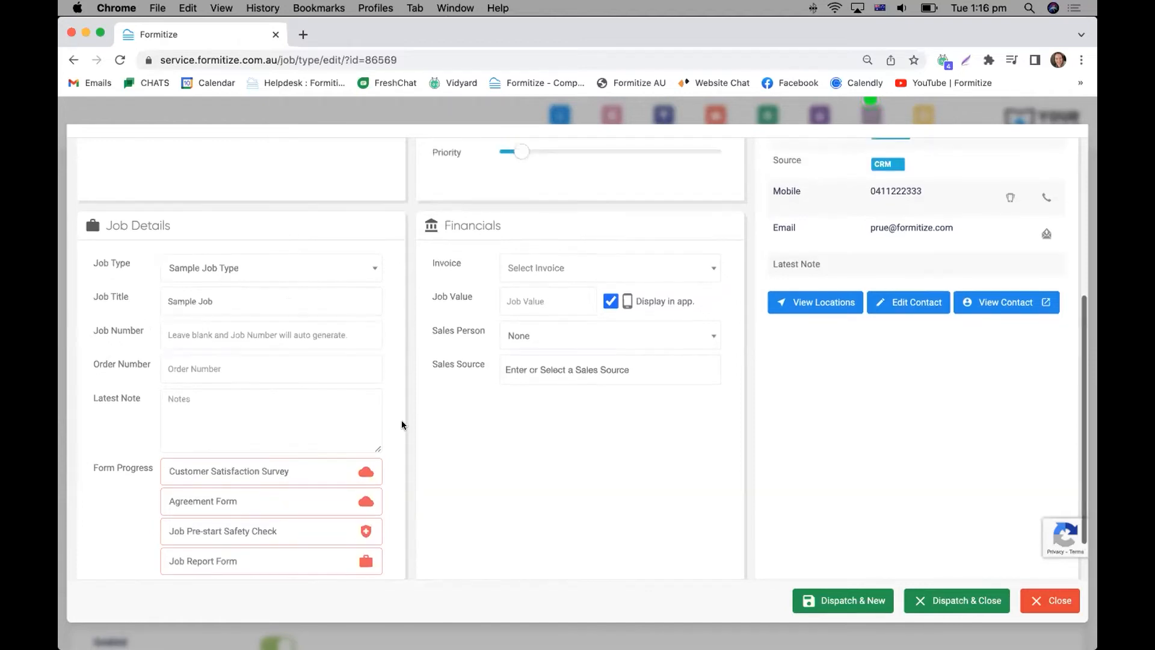
scroll(402, 422, "up", 5)
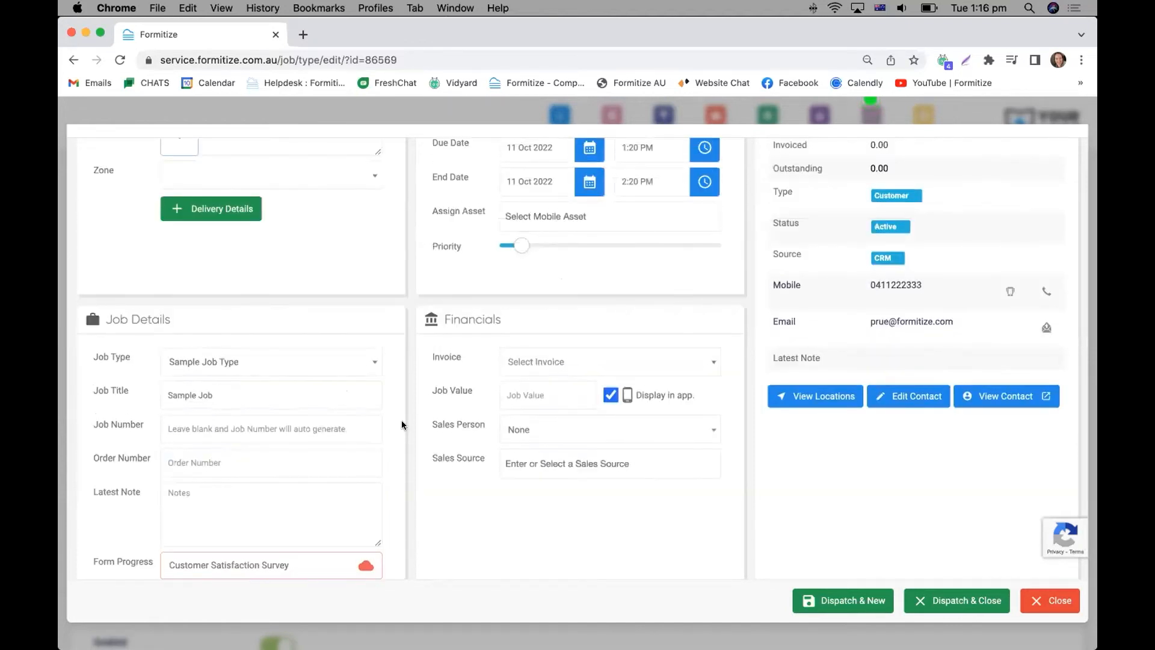
scroll(402, 421, "up", 1)
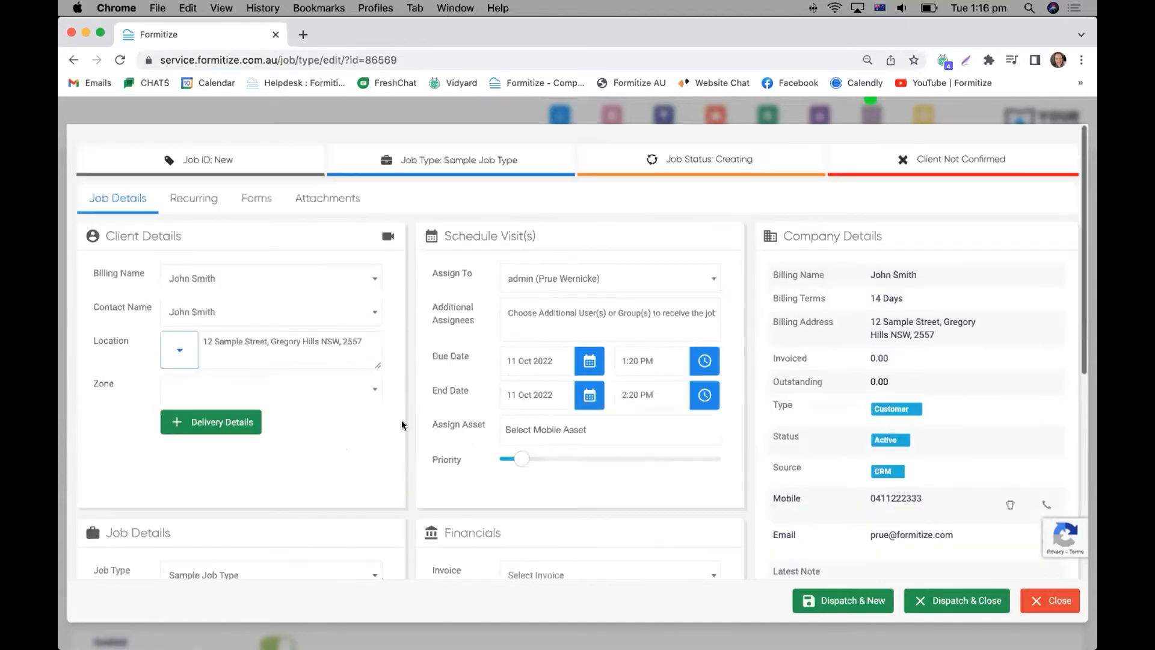
left_click(247, 196)
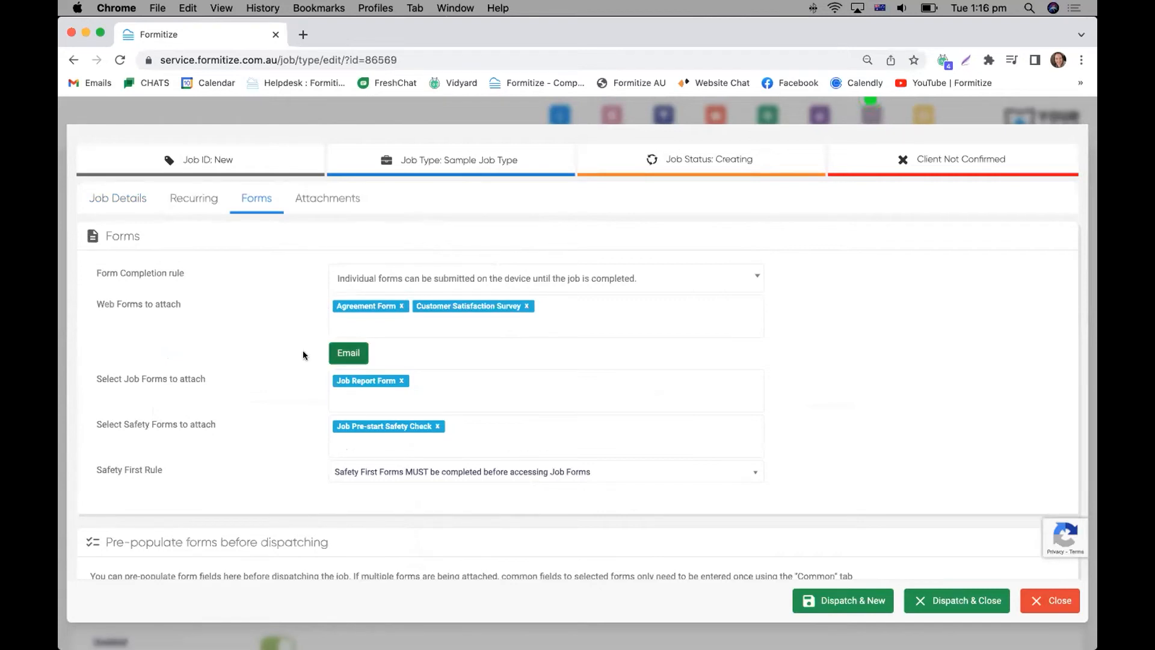
scroll(257, 363, "down", 5)
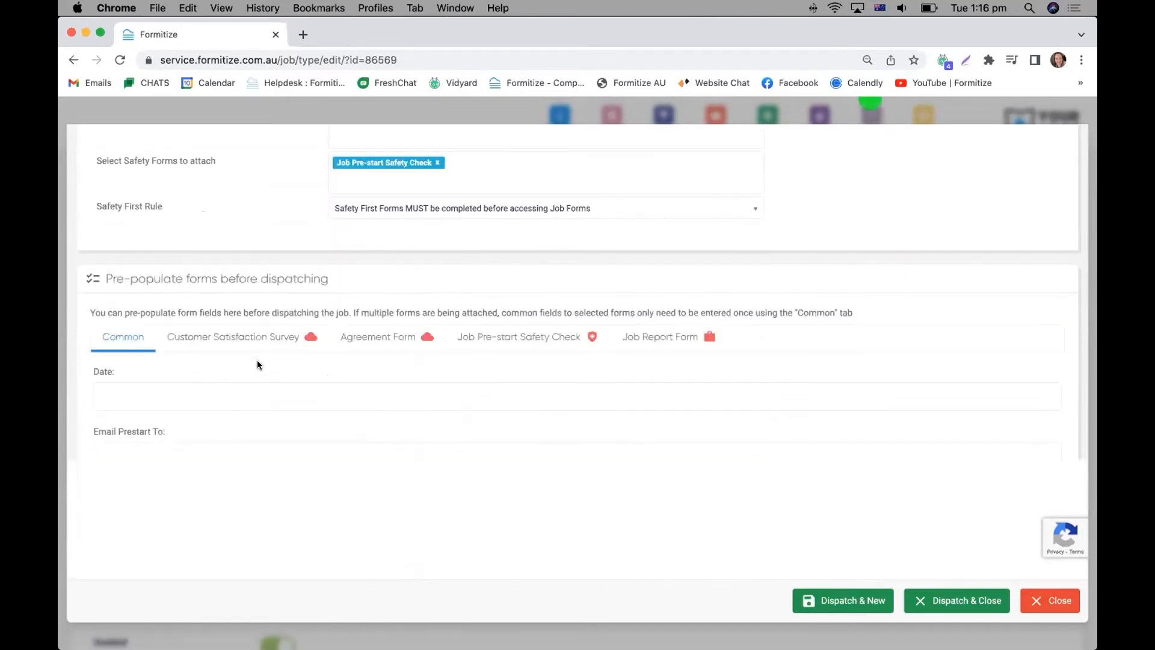
scroll(257, 364, "down", 1)
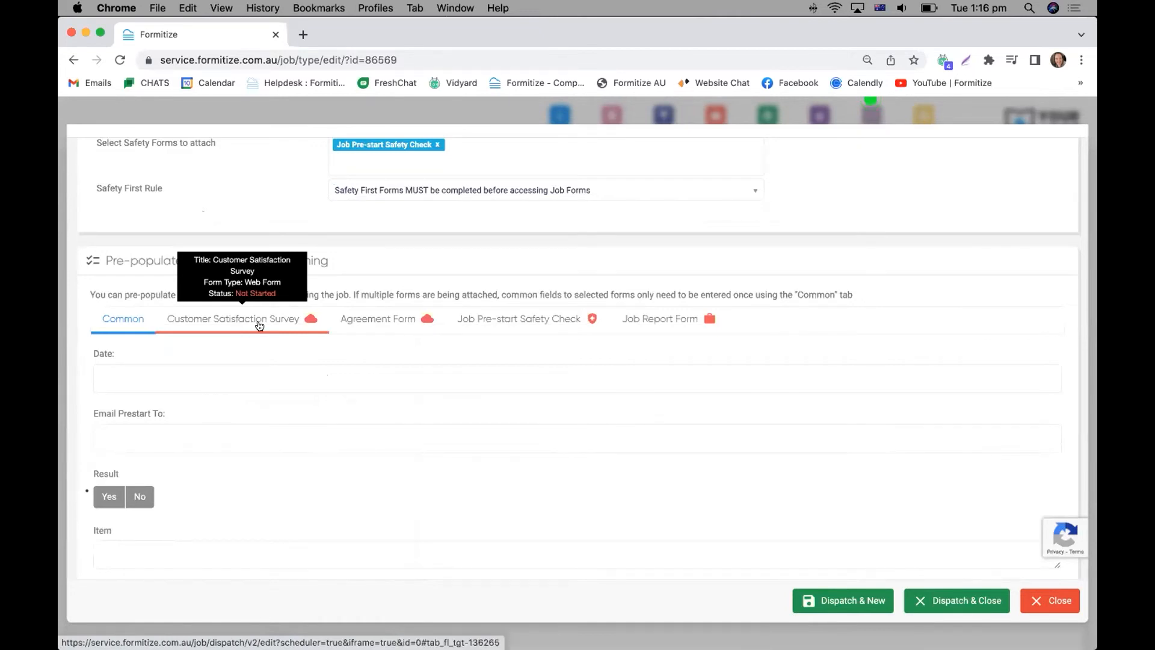
scroll(259, 325, "down", 1)
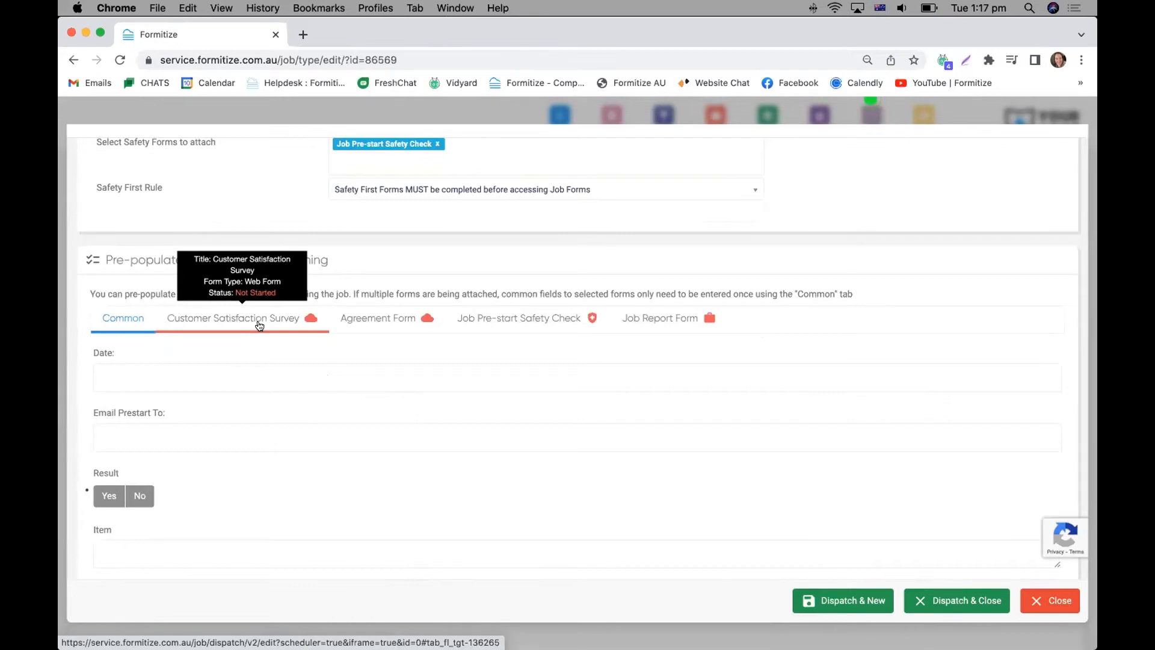
Pre-populate the Agreement Form with an agreed price of 500.00, and dispatch and close the new job.
left_click(372, 318)
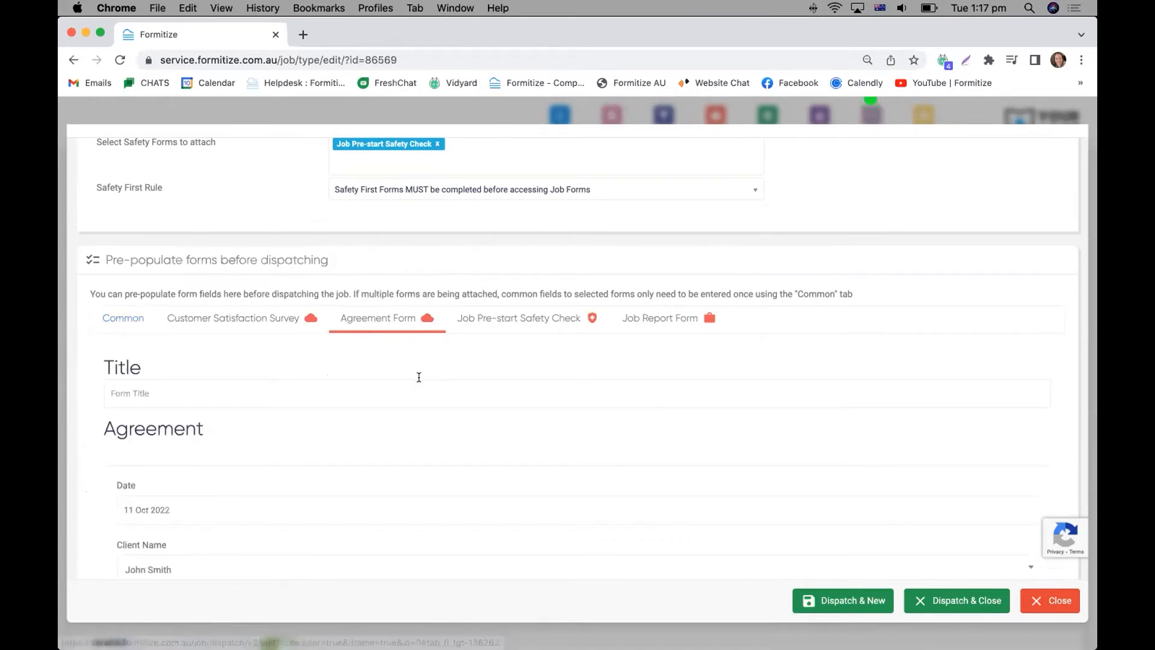
scroll(419, 378, "down", 1)
scroll(421, 380, "down", 6)
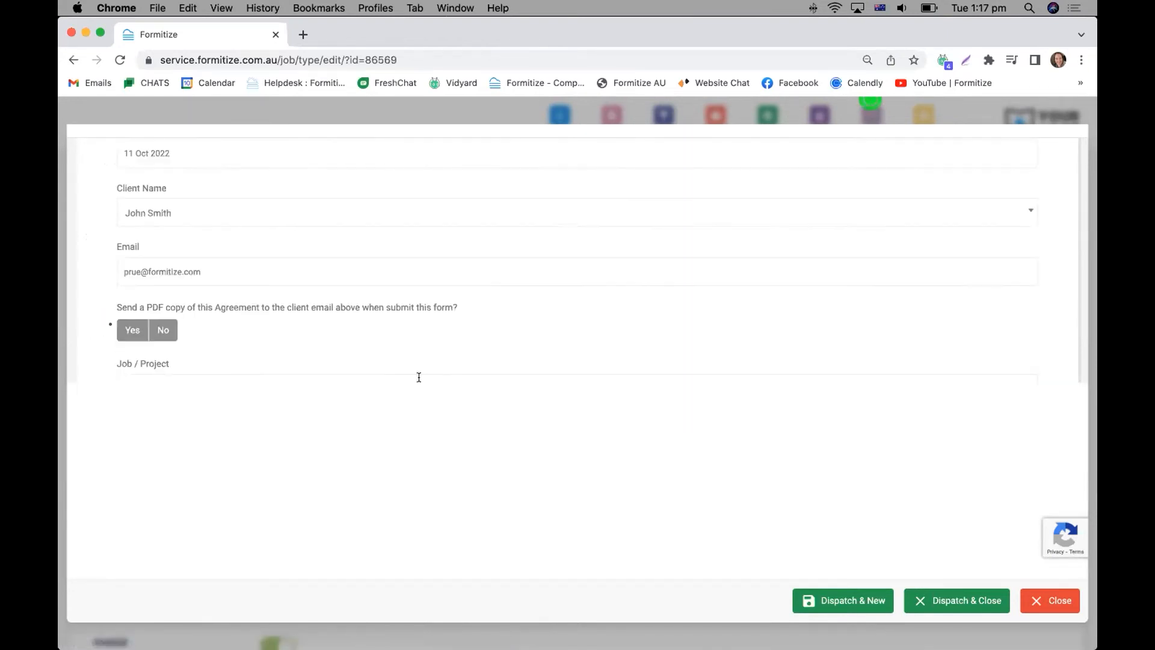
scroll(419, 378, "down", 2)
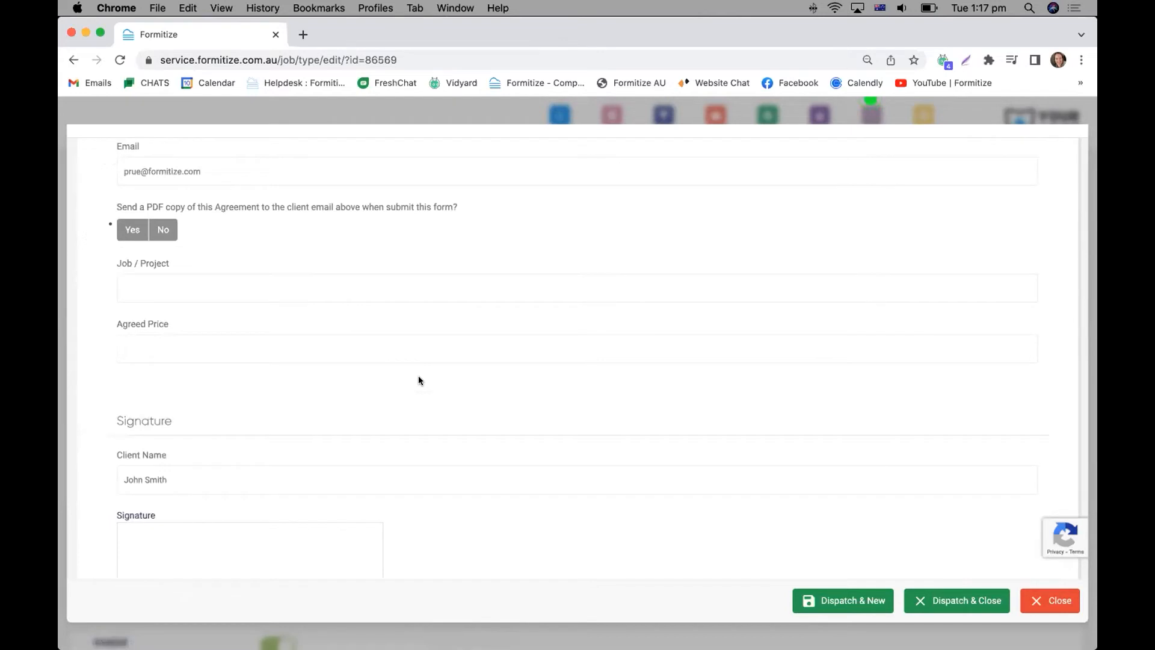
left_click(216, 344)
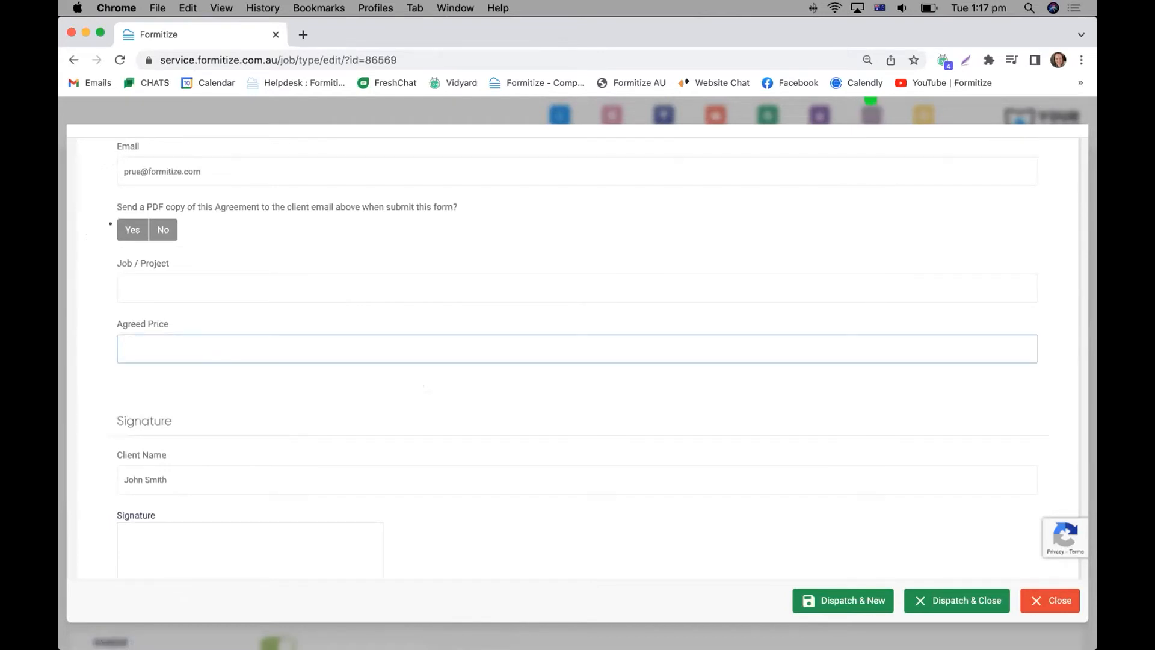
type("500.00")
scroll(692, 464, "down", 1)
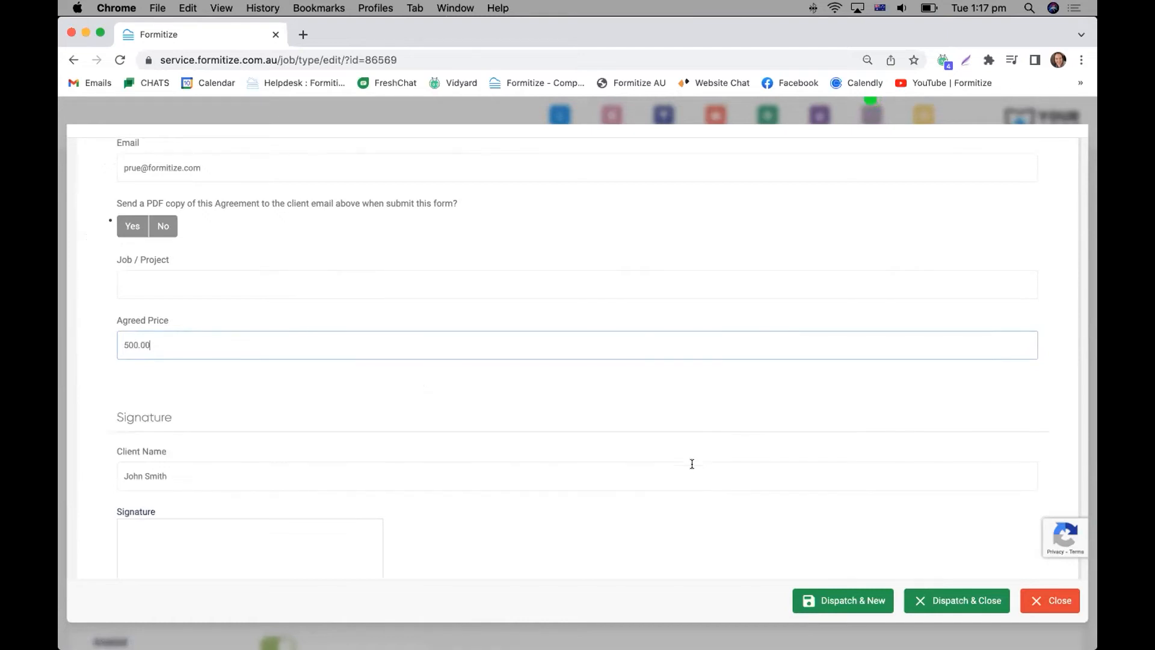
scroll(692, 463, "down", 1)
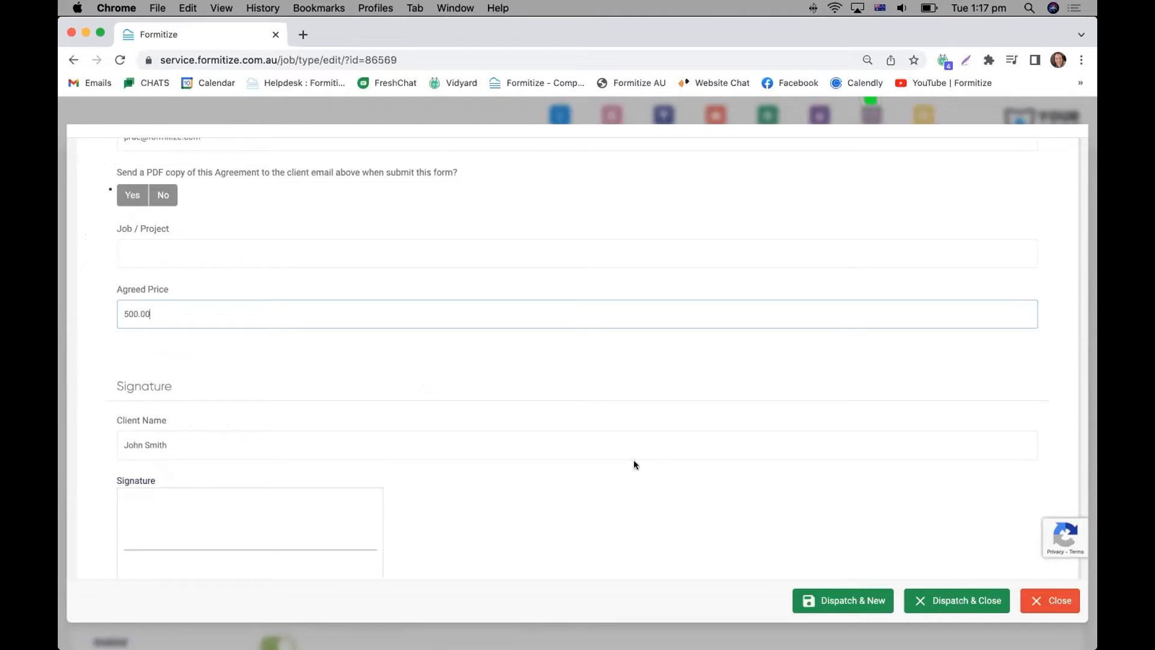
left_click(915, 607)
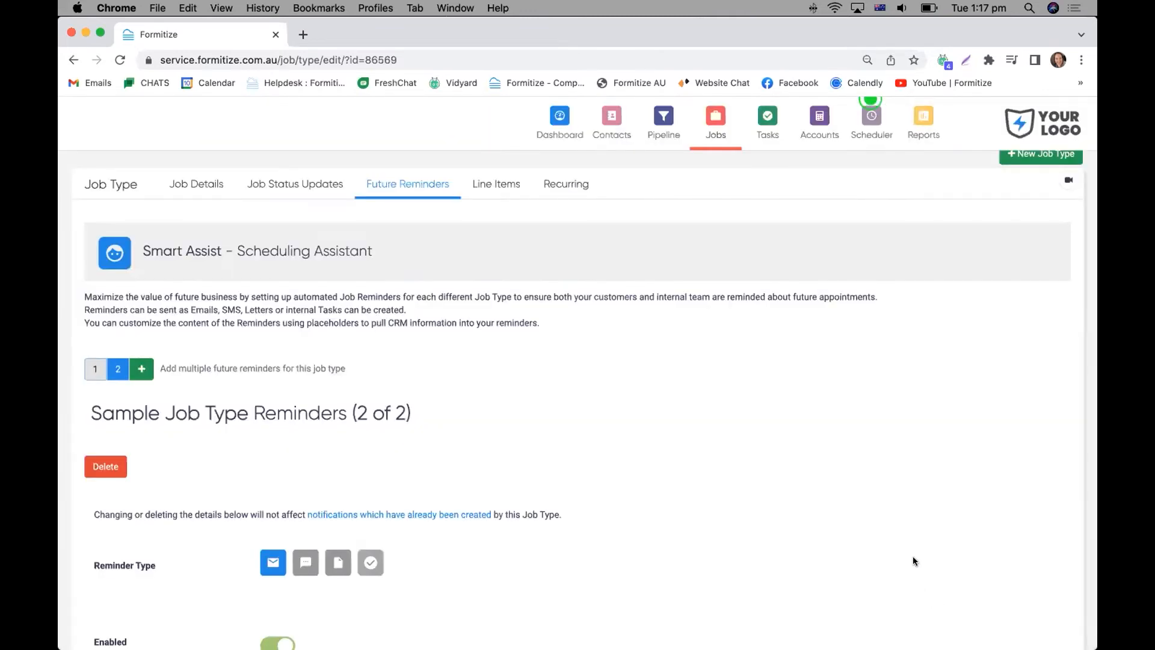
Open the newly dispatched Sample Job from the active jobs list and review its details and form progress.
scroll(835, 373, "down", 1)
scroll(835, 373, "down", 1)
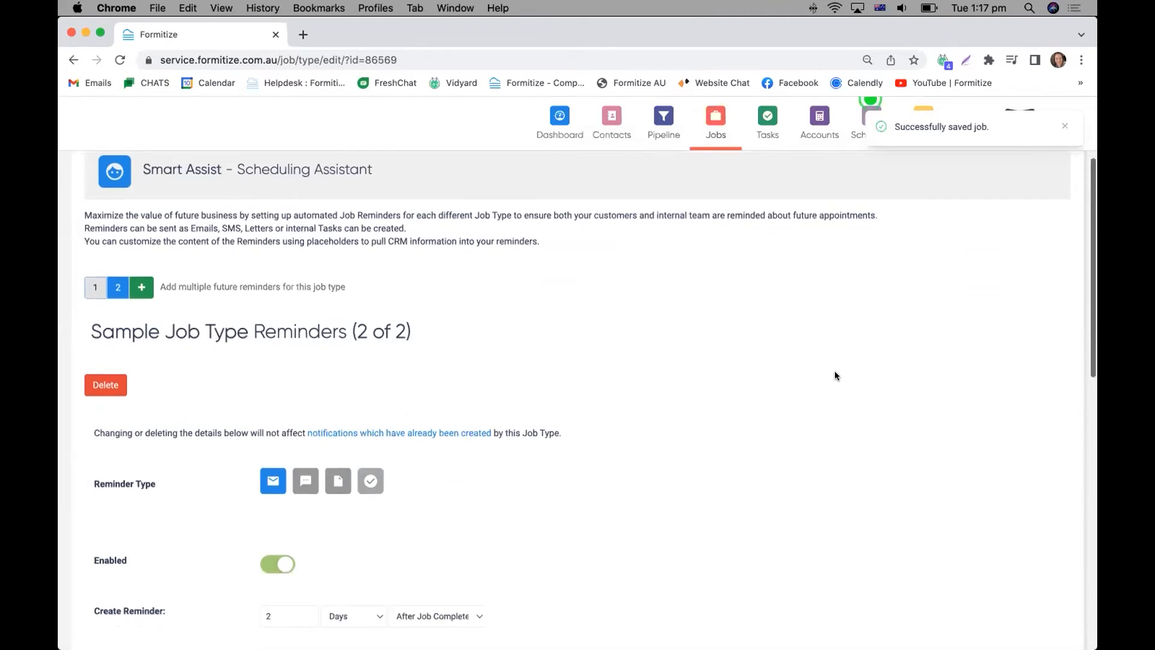
scroll(835, 373, "up", 2)
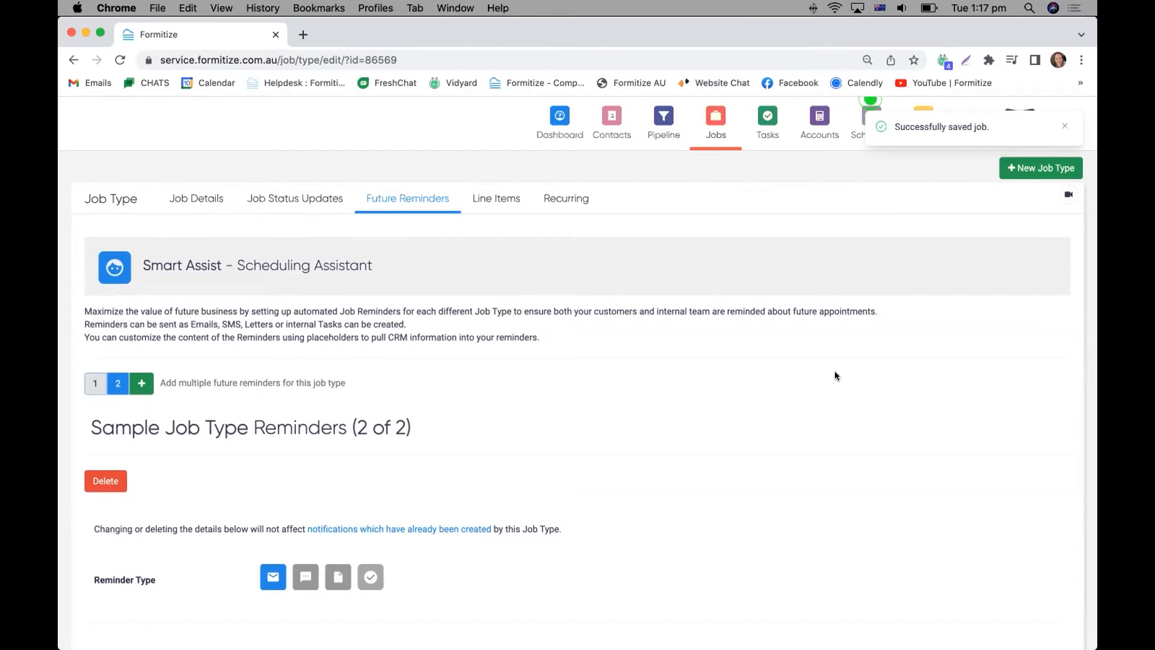
scroll(310, 252, "up", 2)
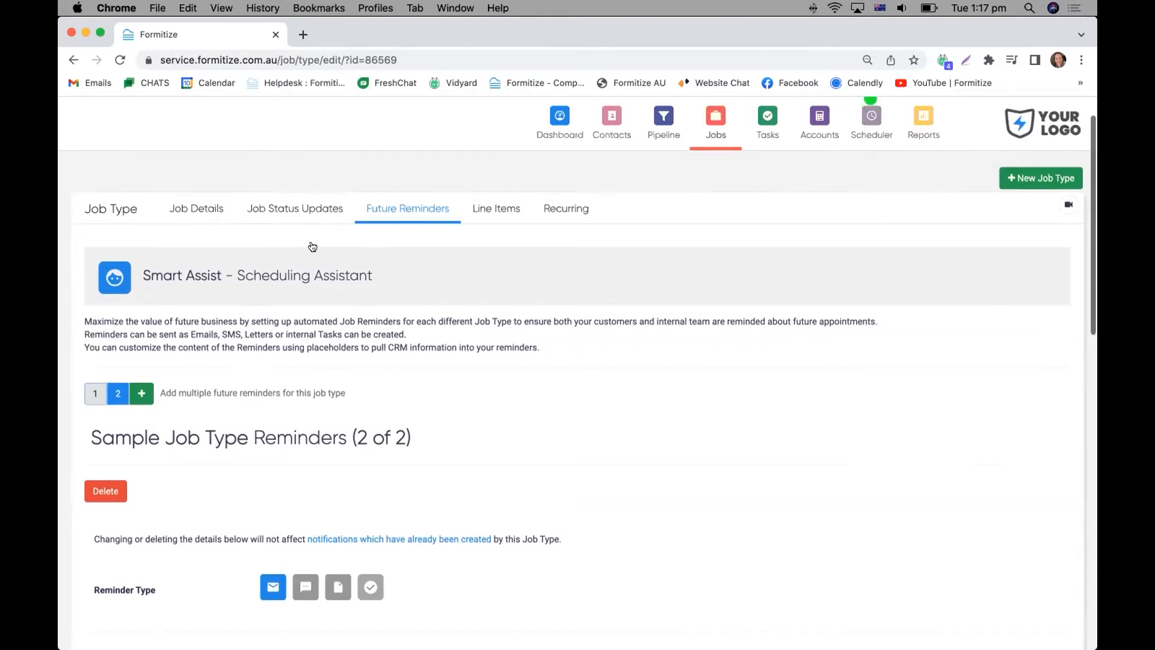
left_click(361, 119)
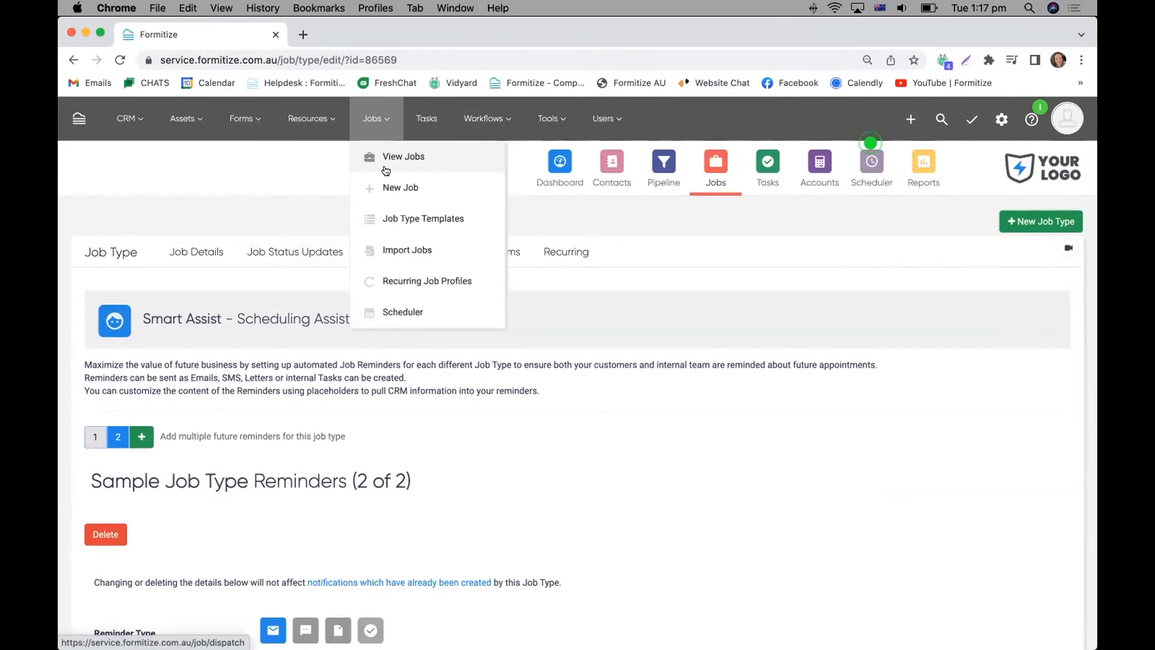
left_click(386, 170)
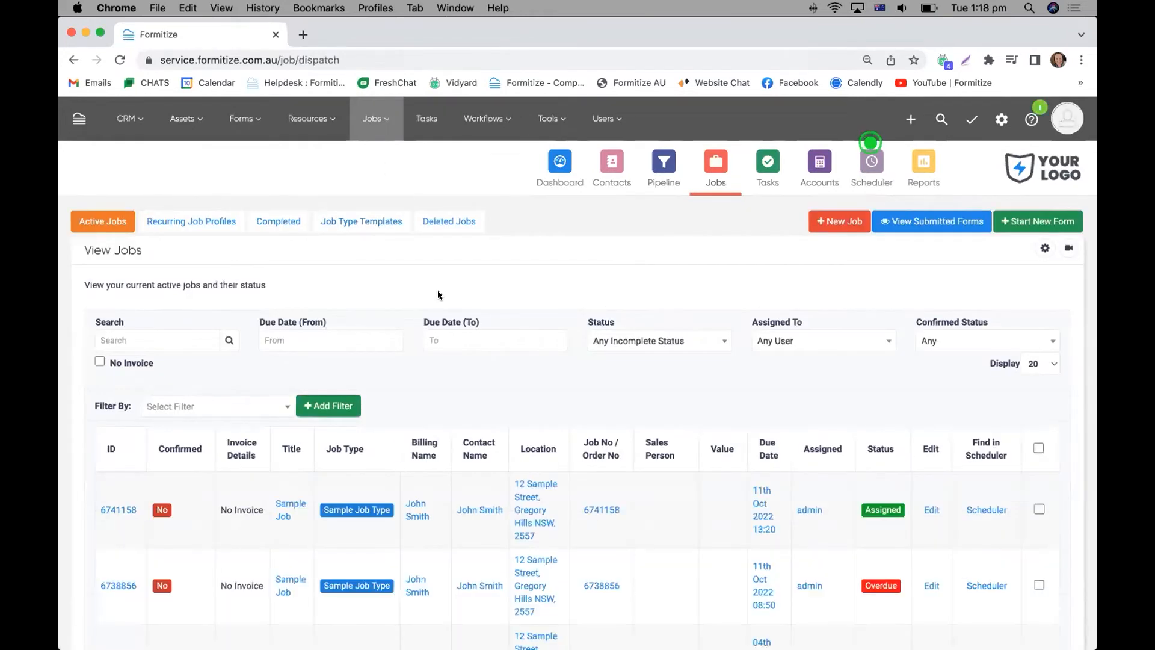
scroll(438, 290, "down", 5)
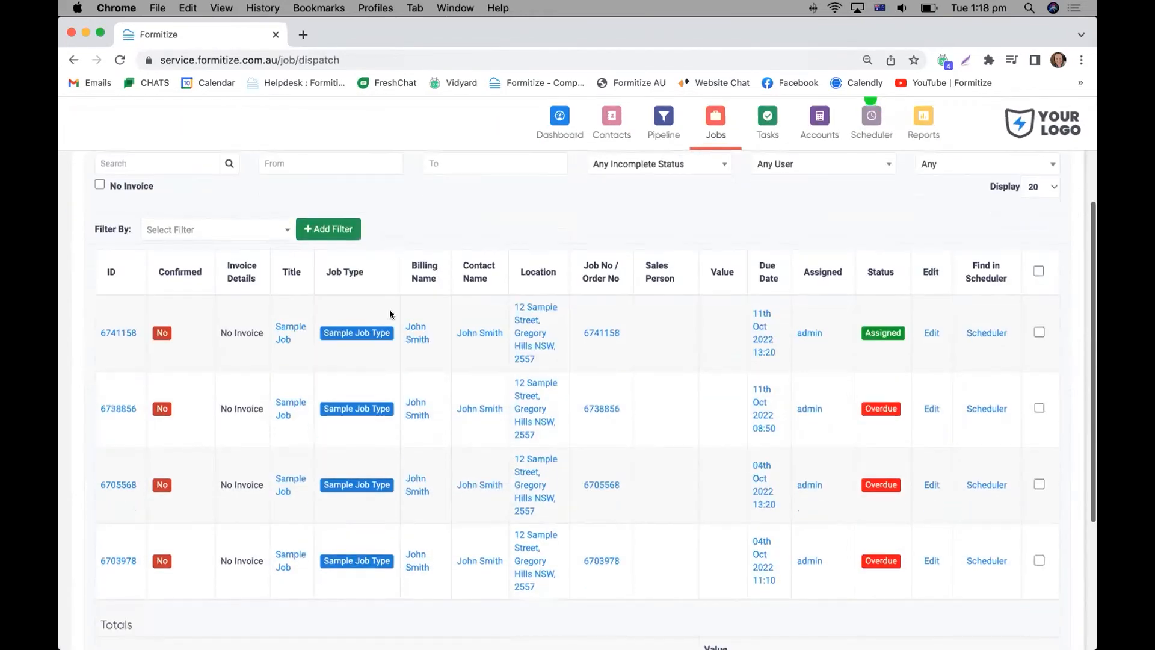
left_click(116, 332)
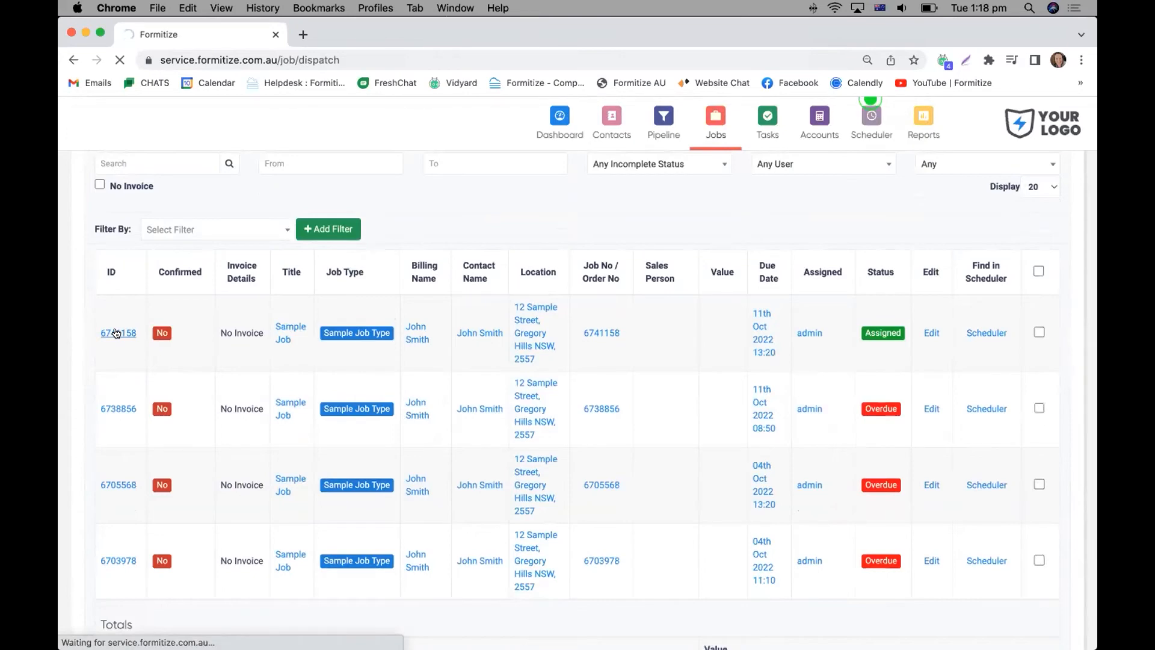
scroll(421, 356, "down", 6)
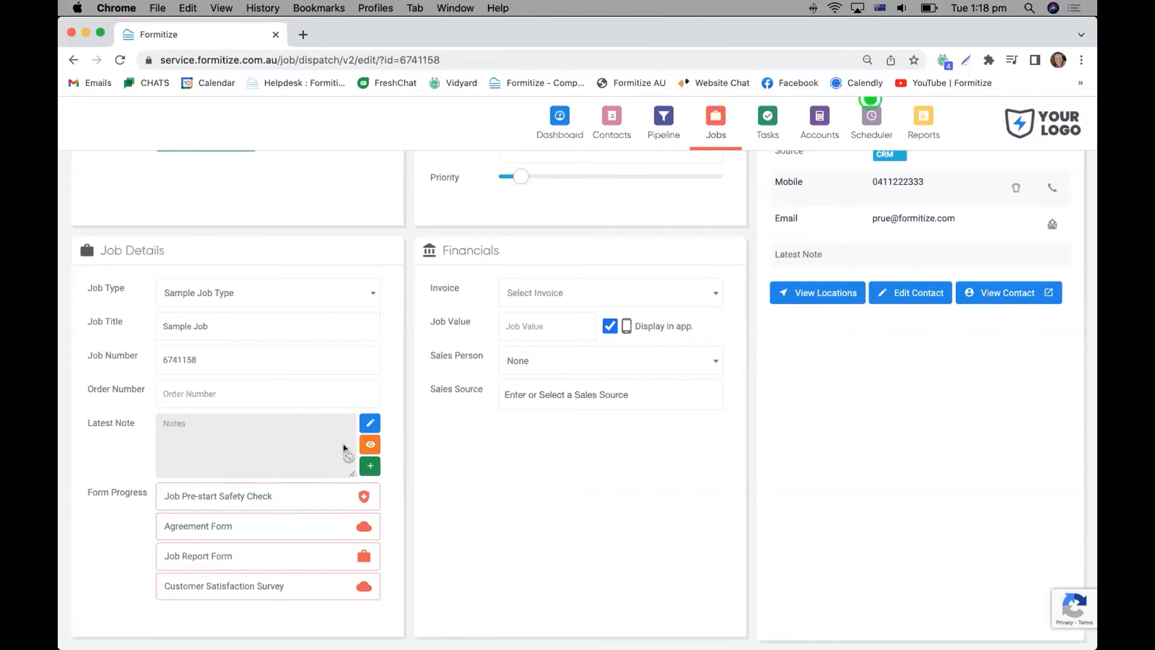
scroll(317, 377, "up", 10)
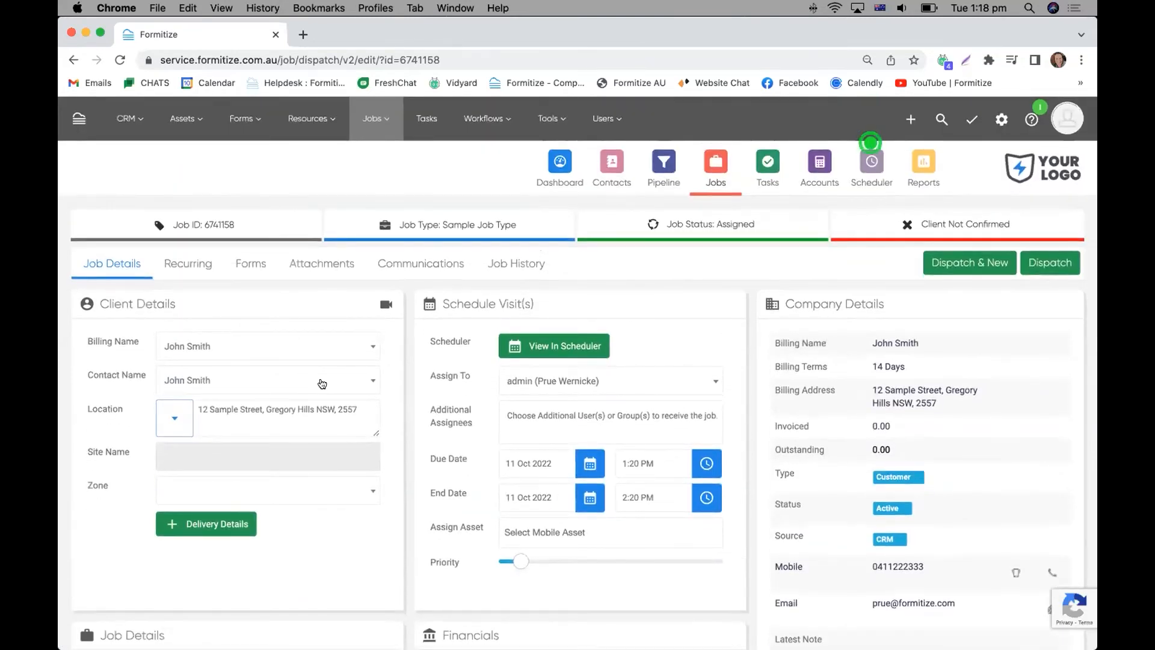
Open the submitted forms and view those in the Agreements group.
left_click(244, 119)
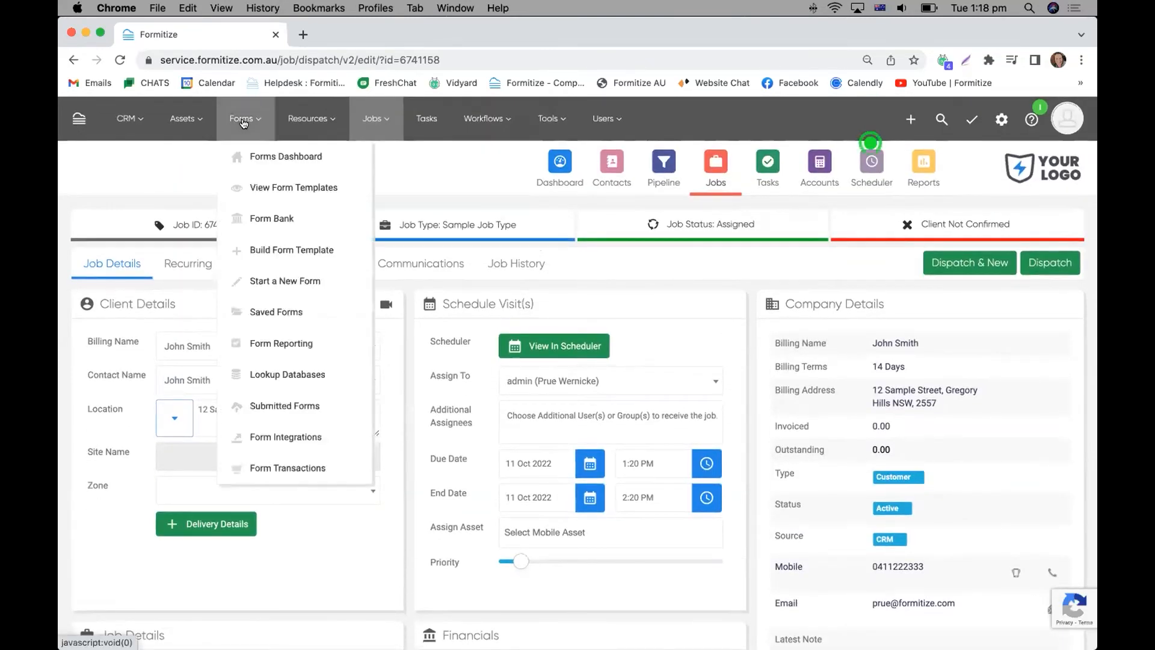
left_click(263, 405)
key("Return")
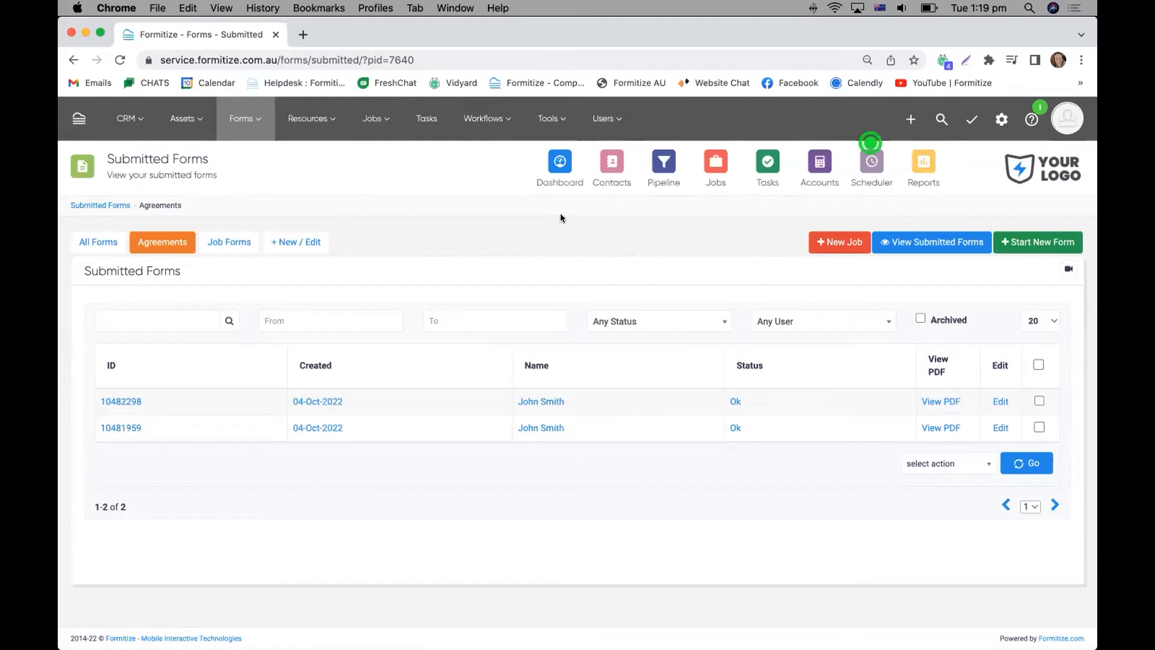
left_click(251, 136)
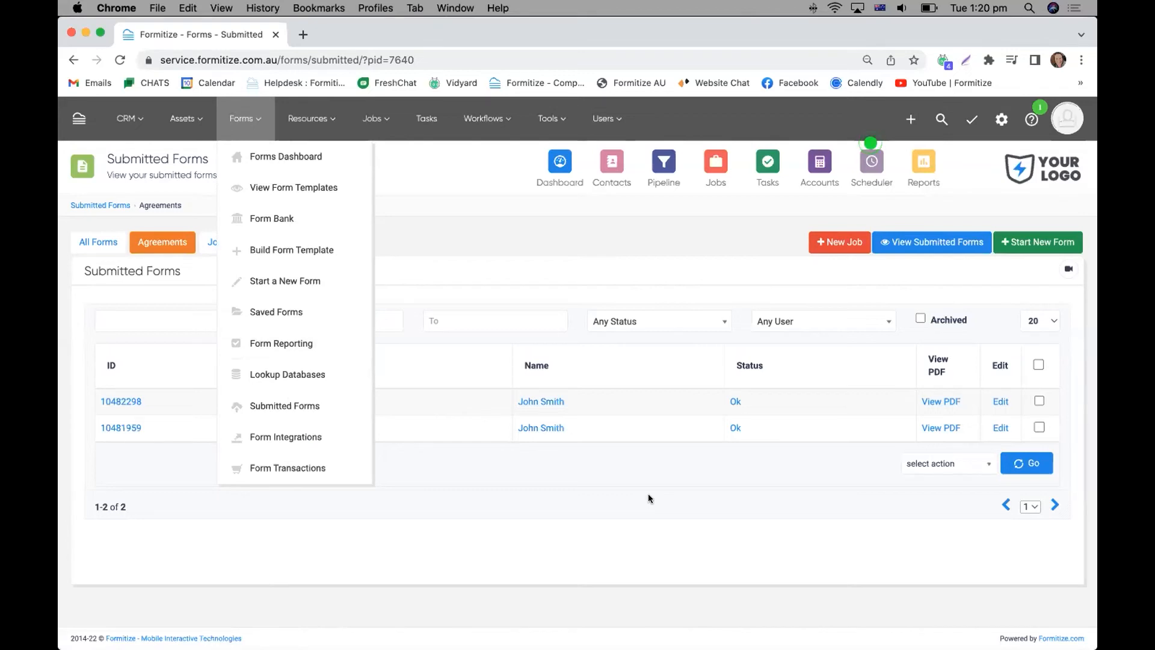
left_click(409, 206)
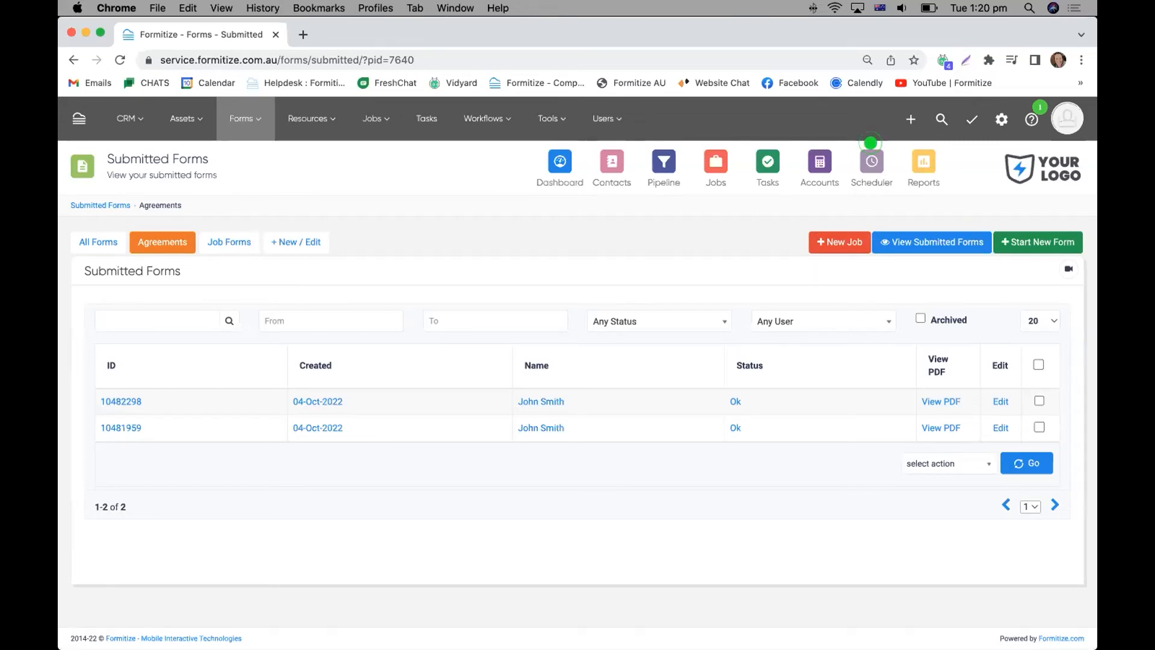
left_click(870, 142)
left_click(871, 143)
left_click(870, 142)
left_click(870, 143)
left_click(870, 143)
left_click(870, 143)
left_click(870, 142)
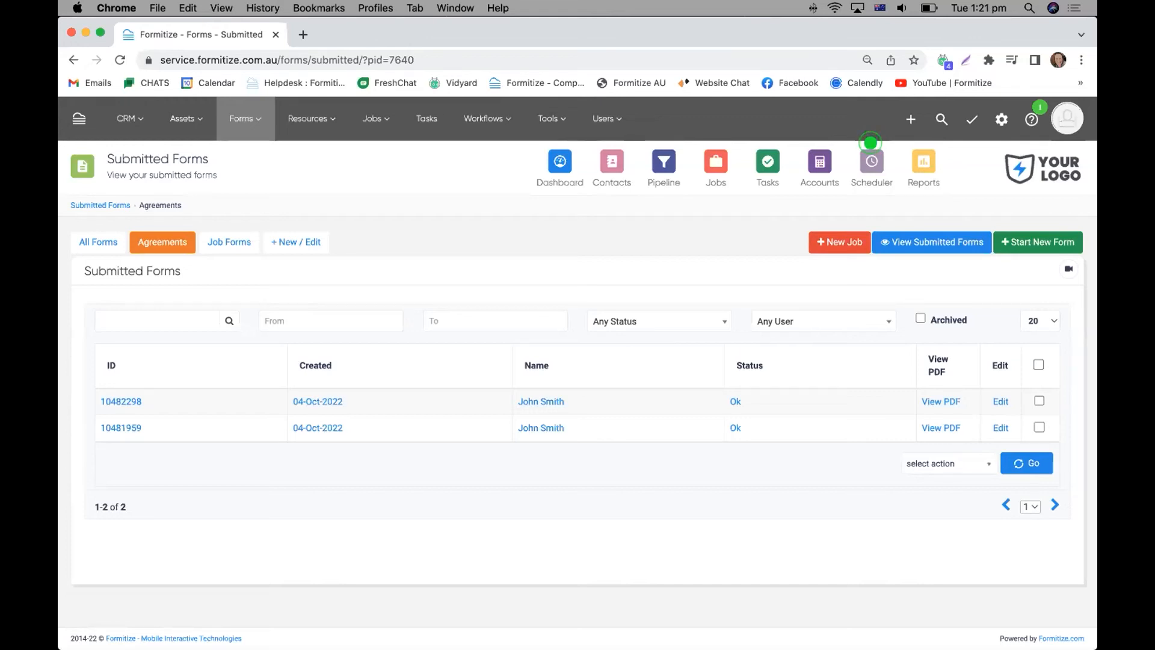